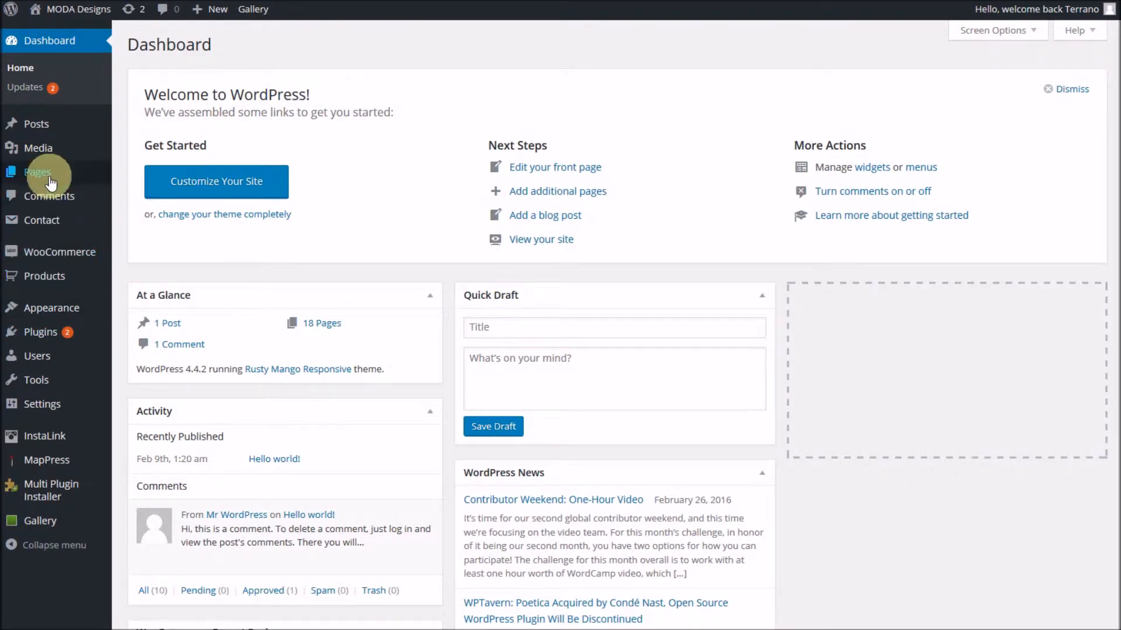
Step: Open the Shipping and Returns page for editing from the list of site pages
mouse_move(50, 176)
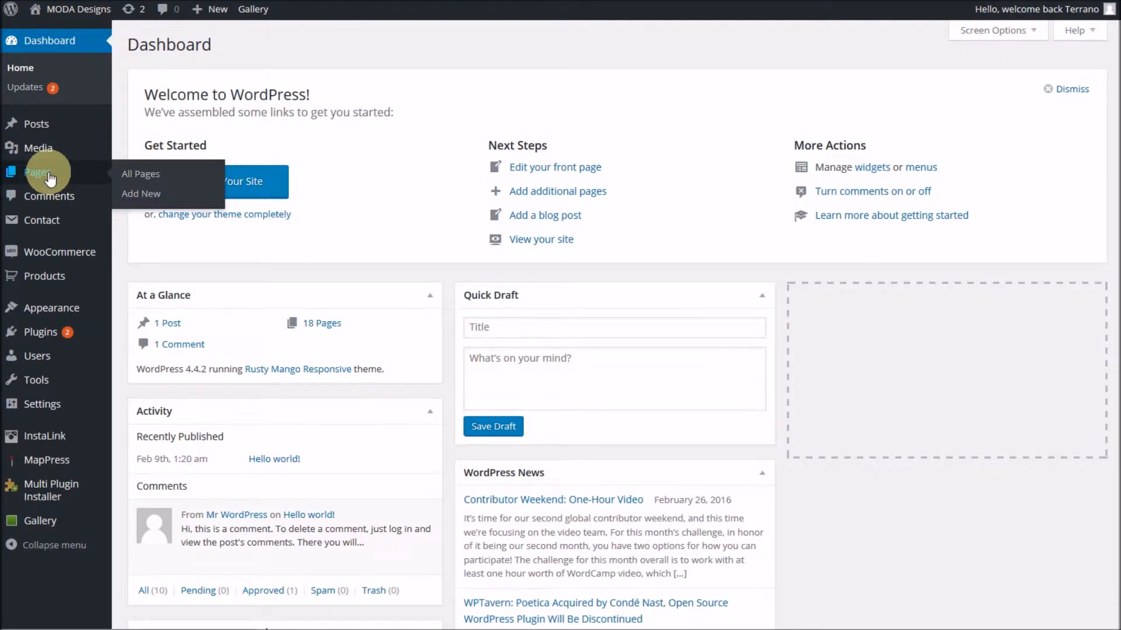
click(49, 175)
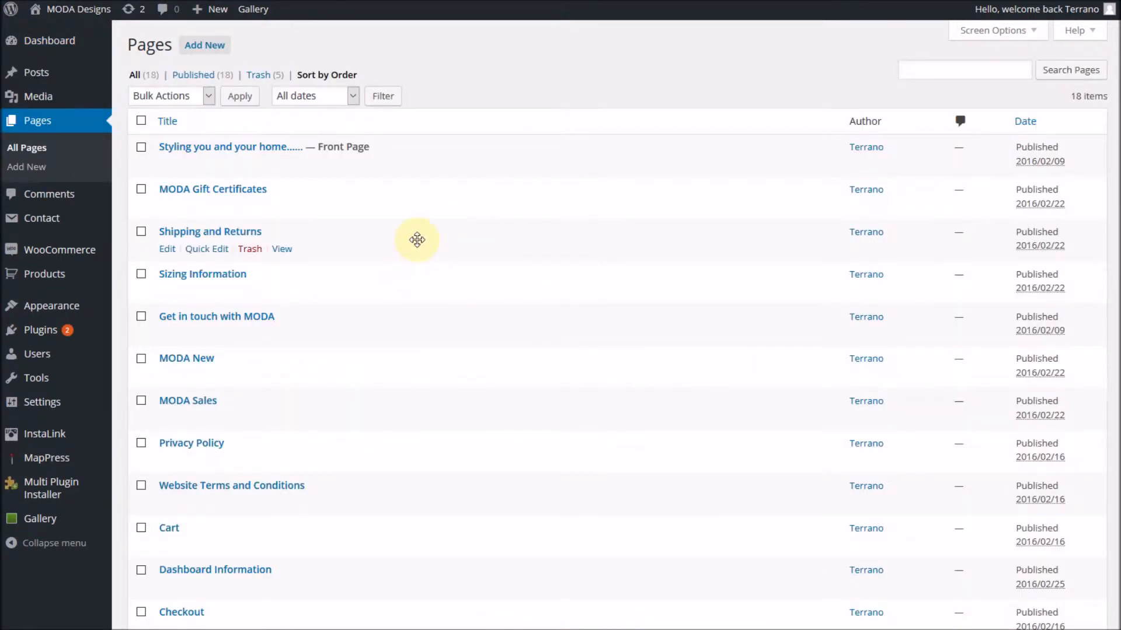
click(237, 232)
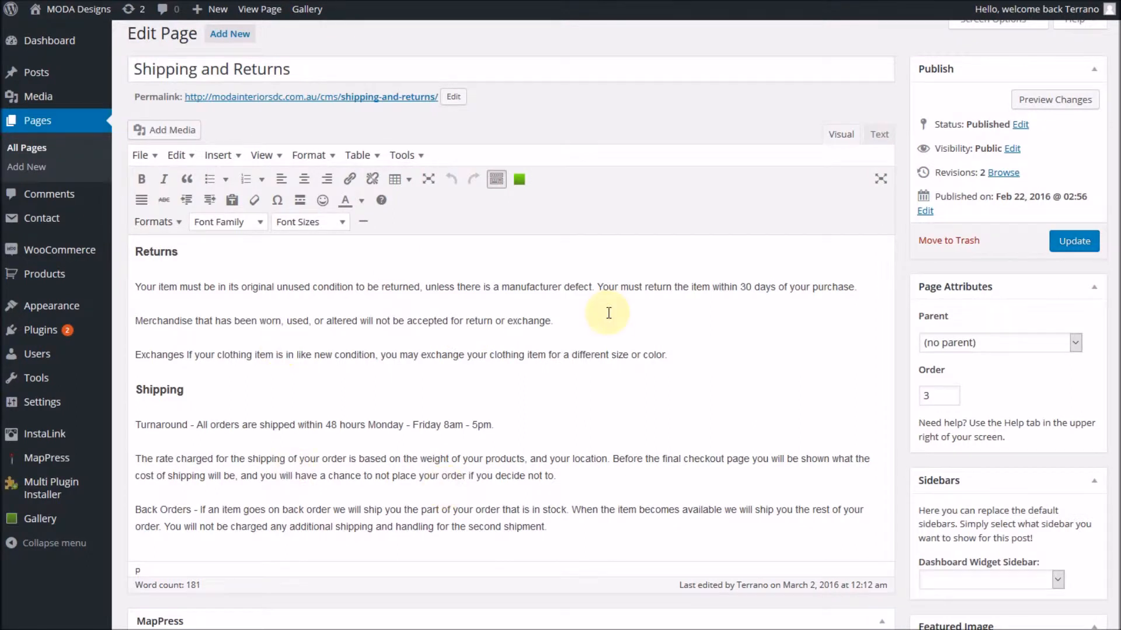
click(137, 285)
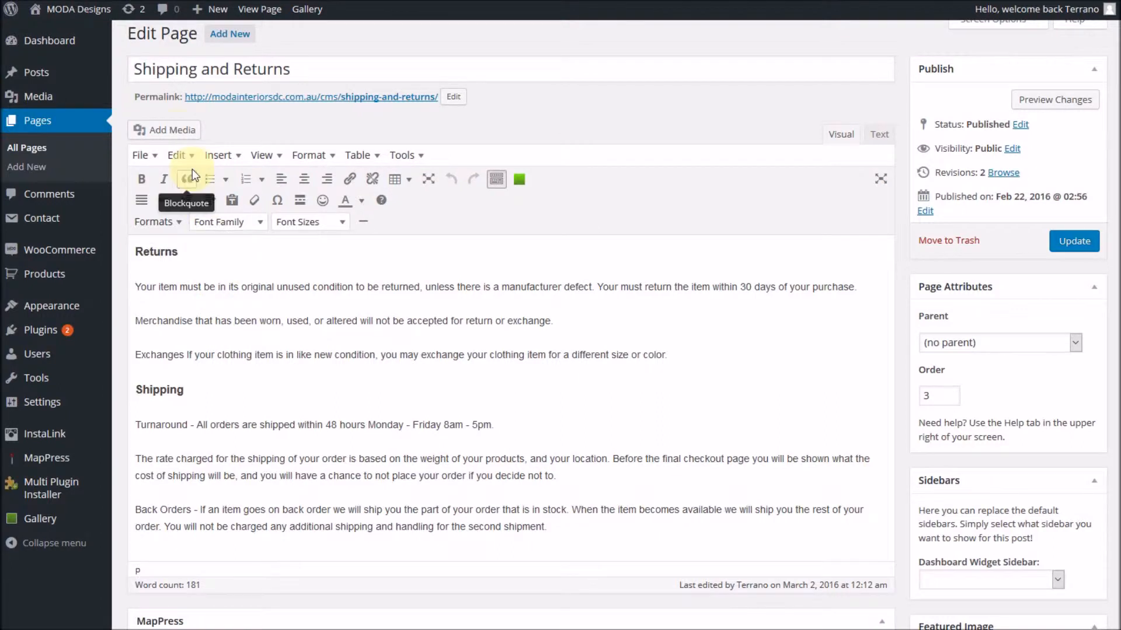
click(161, 136)
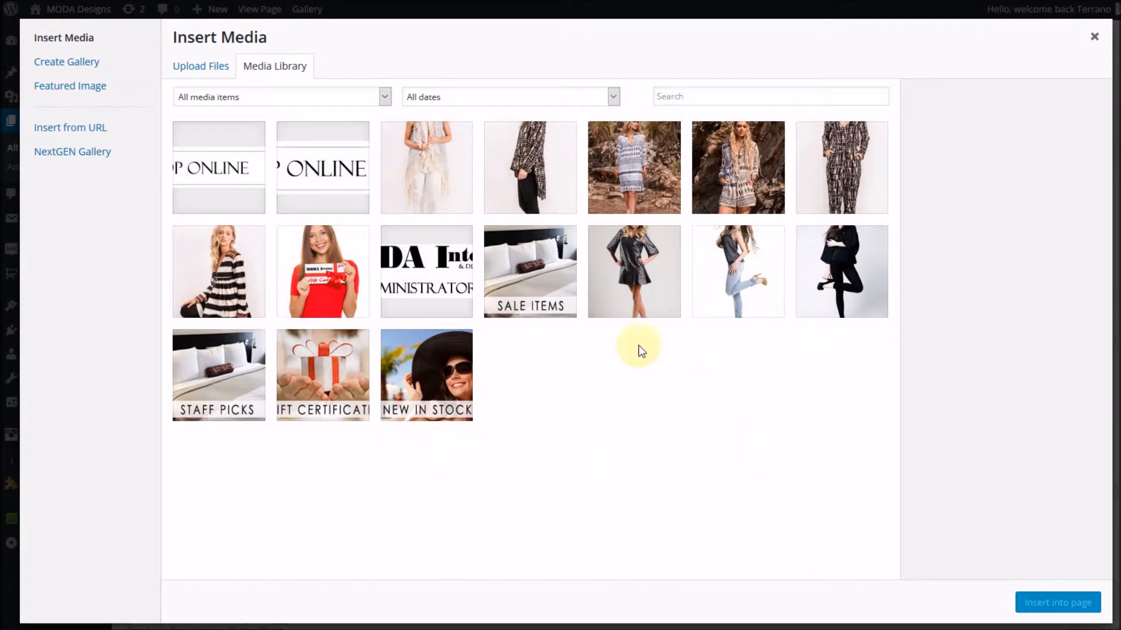
click(202, 72)
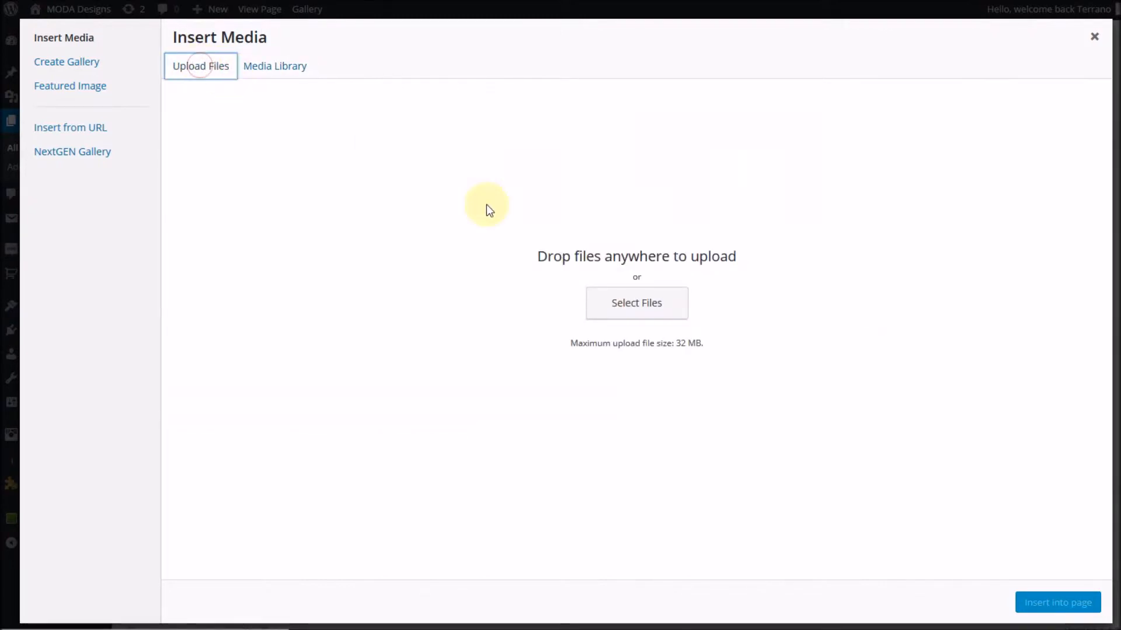
click(653, 312)
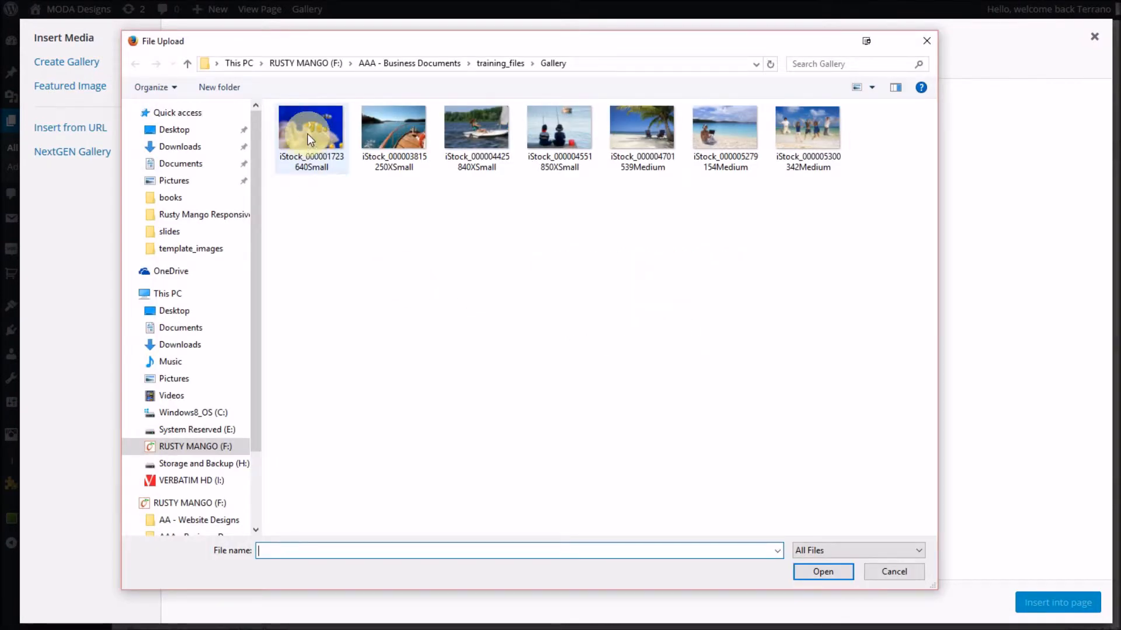
click(307, 135)
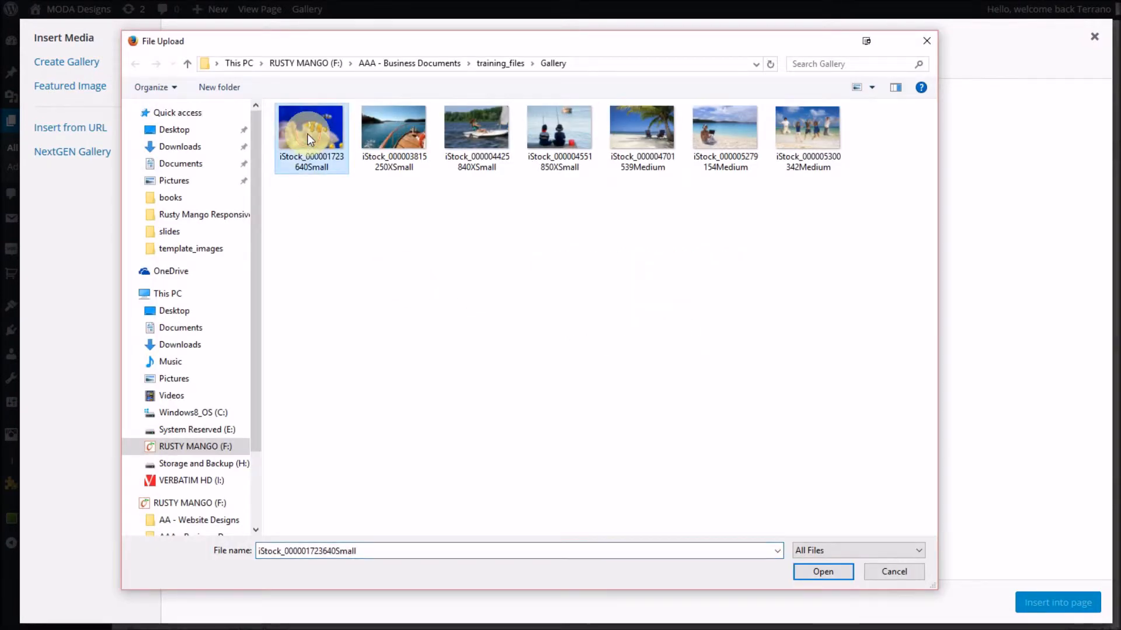
click(829, 570)
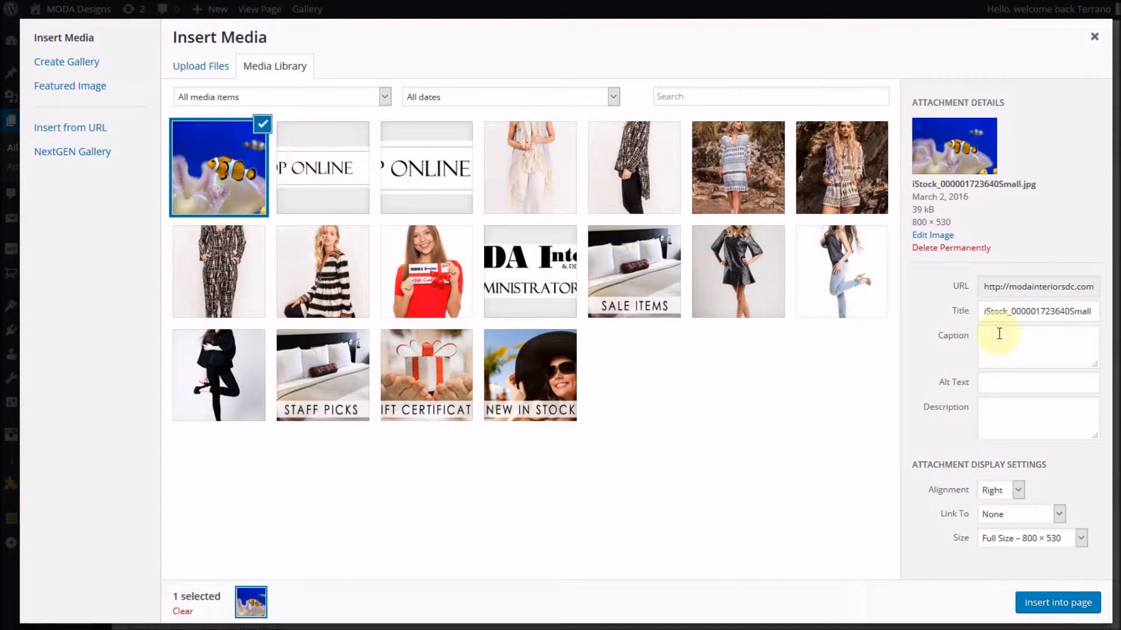
Step: Look at the attachment details of several other library images, then reselect the uploaded clownfish image
click(330, 171)
click(430, 173)
click(532, 171)
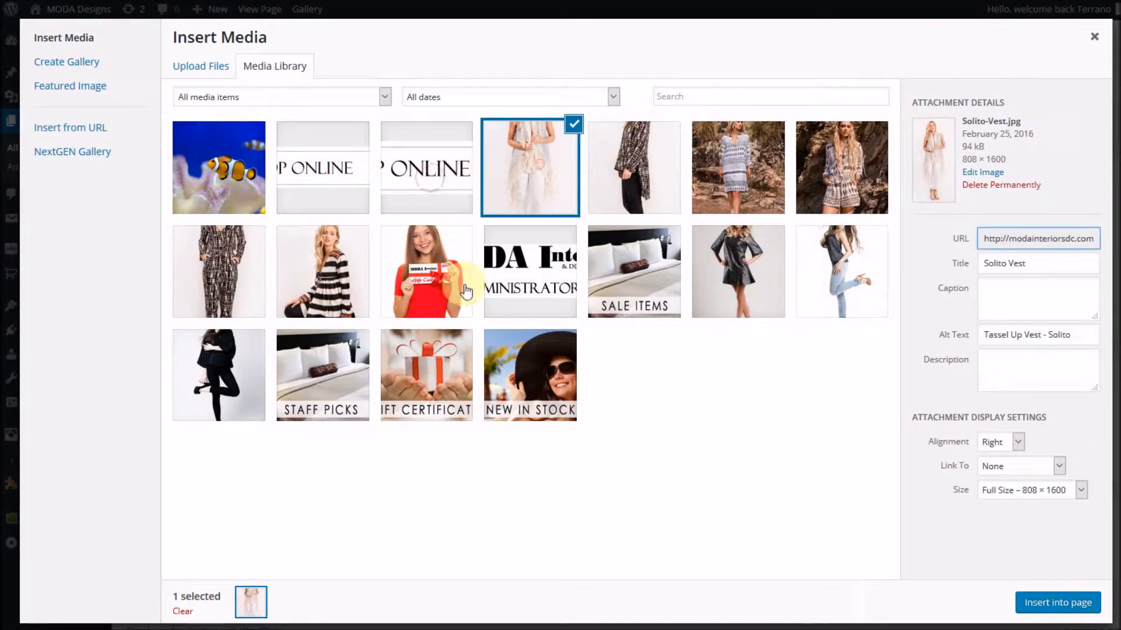
click(466, 291)
click(300, 286)
click(248, 165)
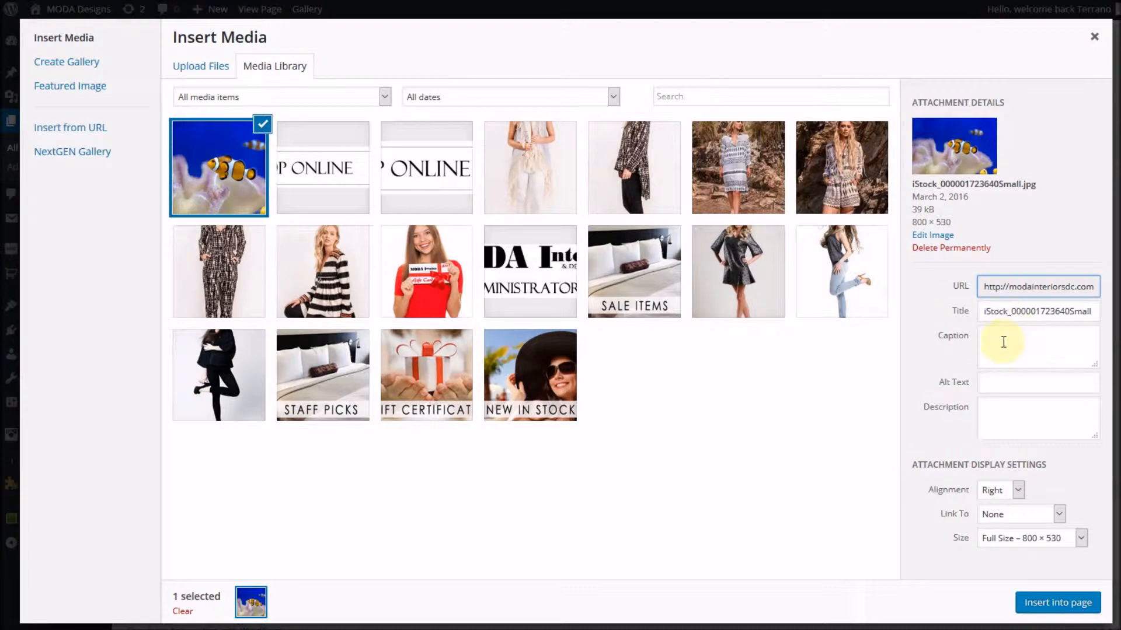
Step: Set the clownfish image's alt text to "Clownfish" and leave its caption empty
click(1000, 384)
text(clo)
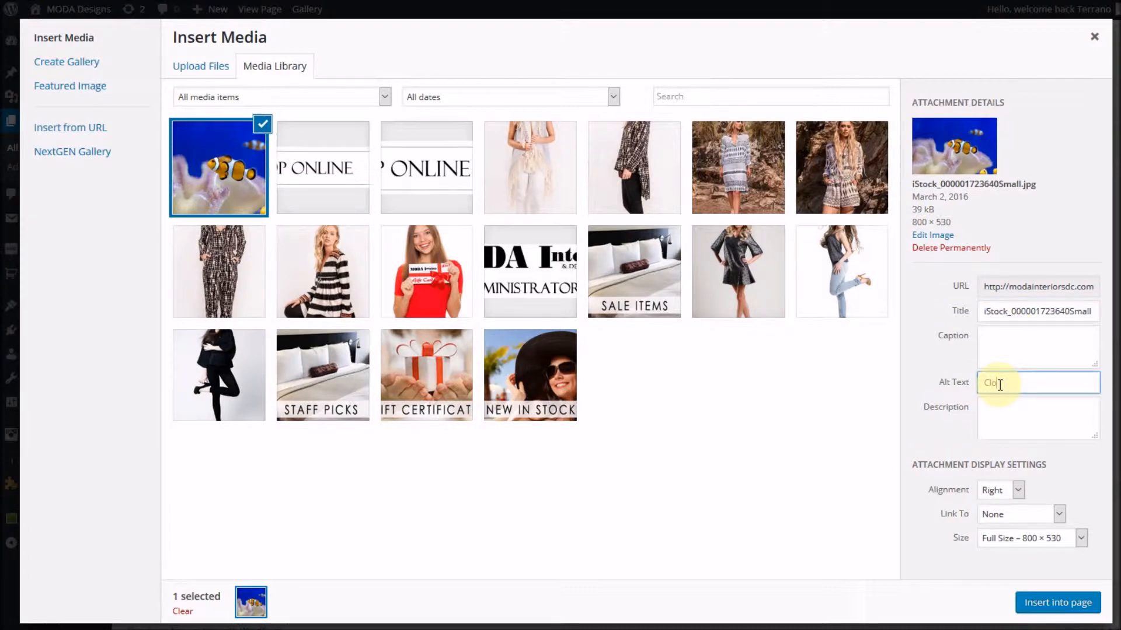
text(wnfish)
click(1004, 339)
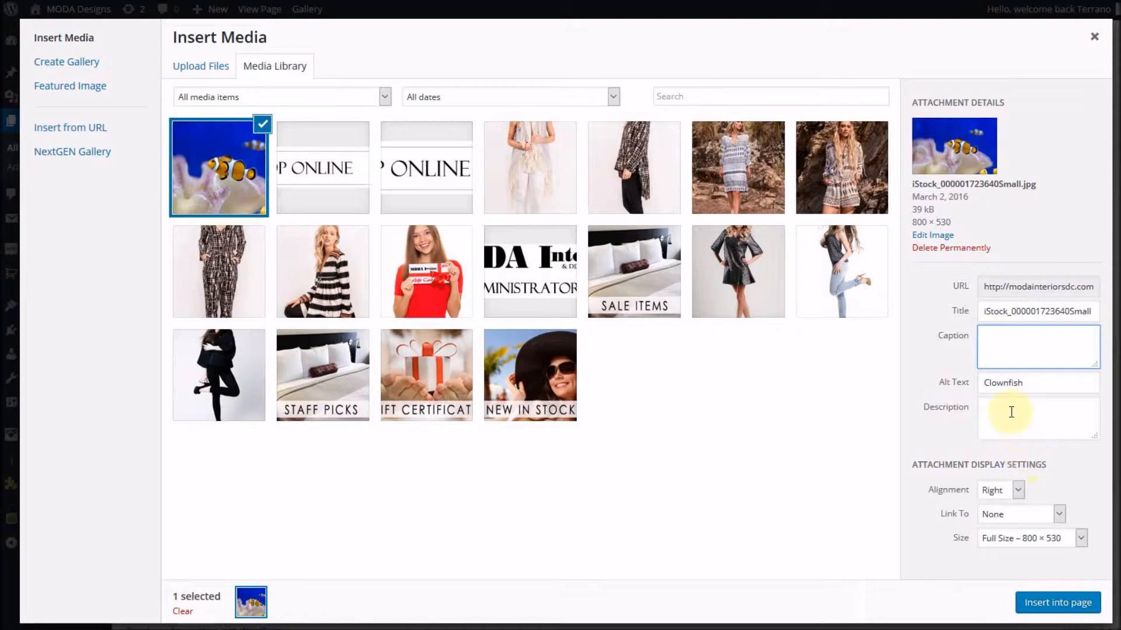
Step: Insert the clownfish image into the page with Right alignment, no link and Medium – 300 × 199 size
click(1018, 491)
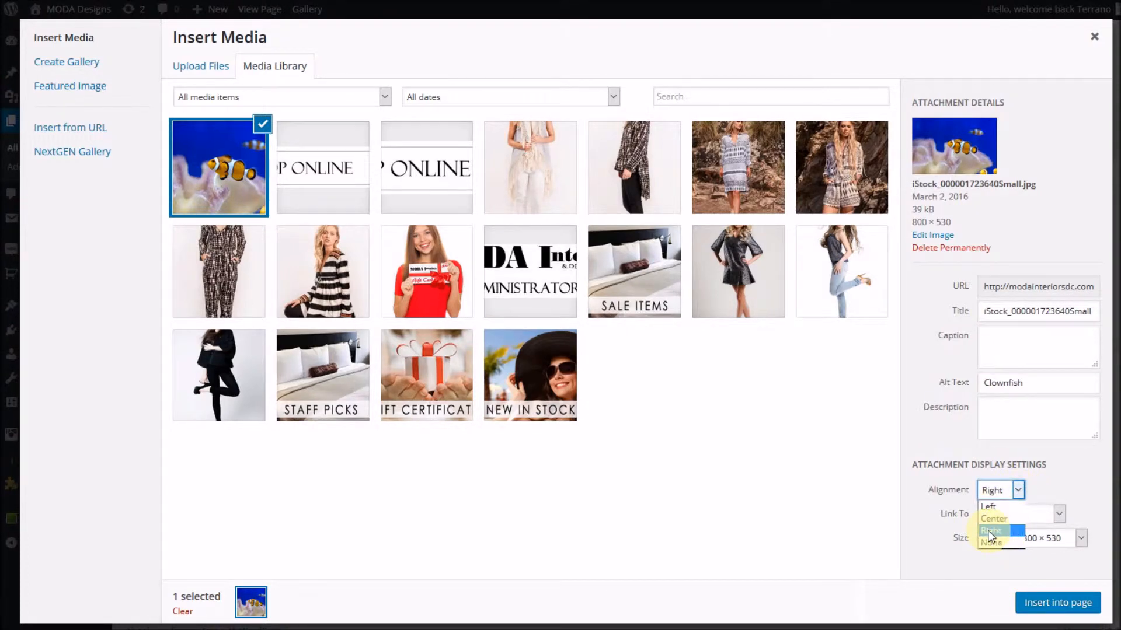
click(989, 532)
click(1031, 517)
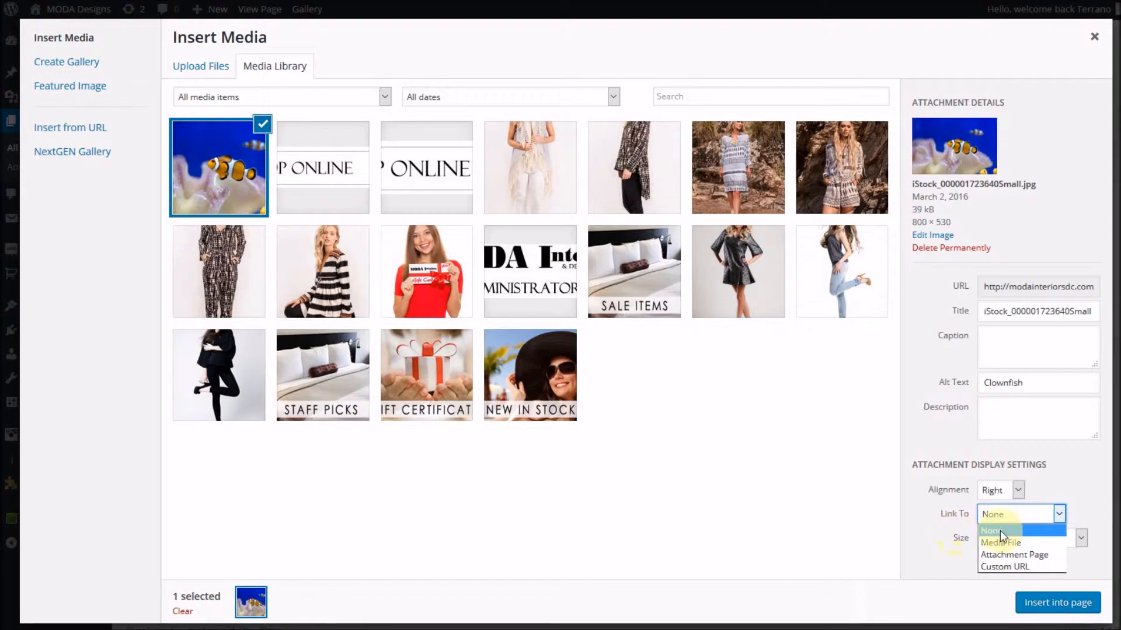
click(1026, 530)
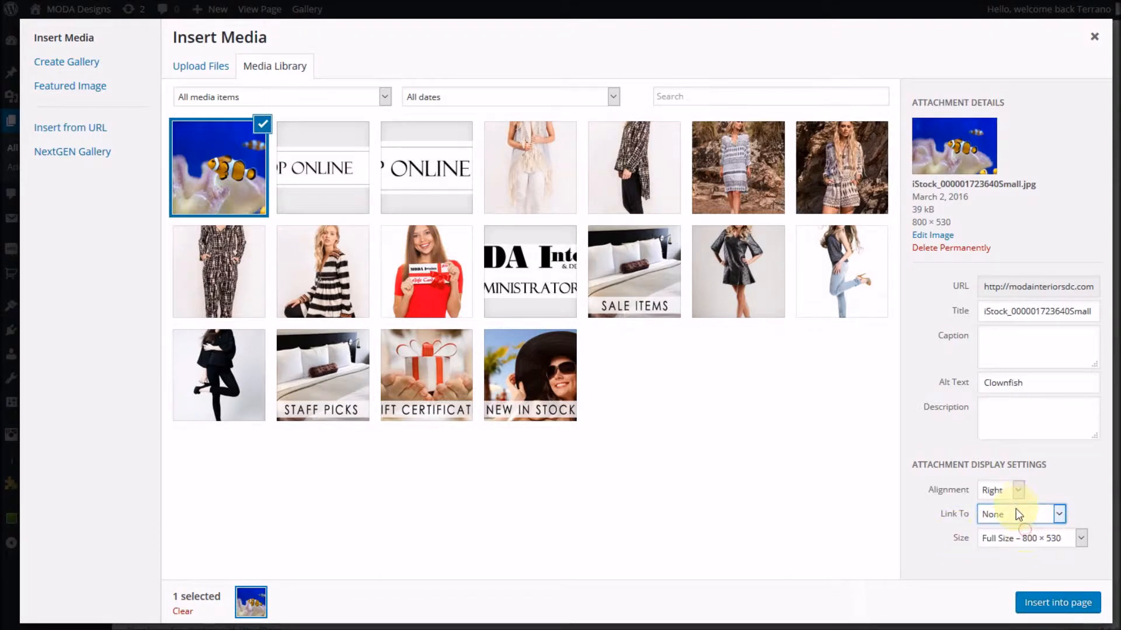
click(1013, 538)
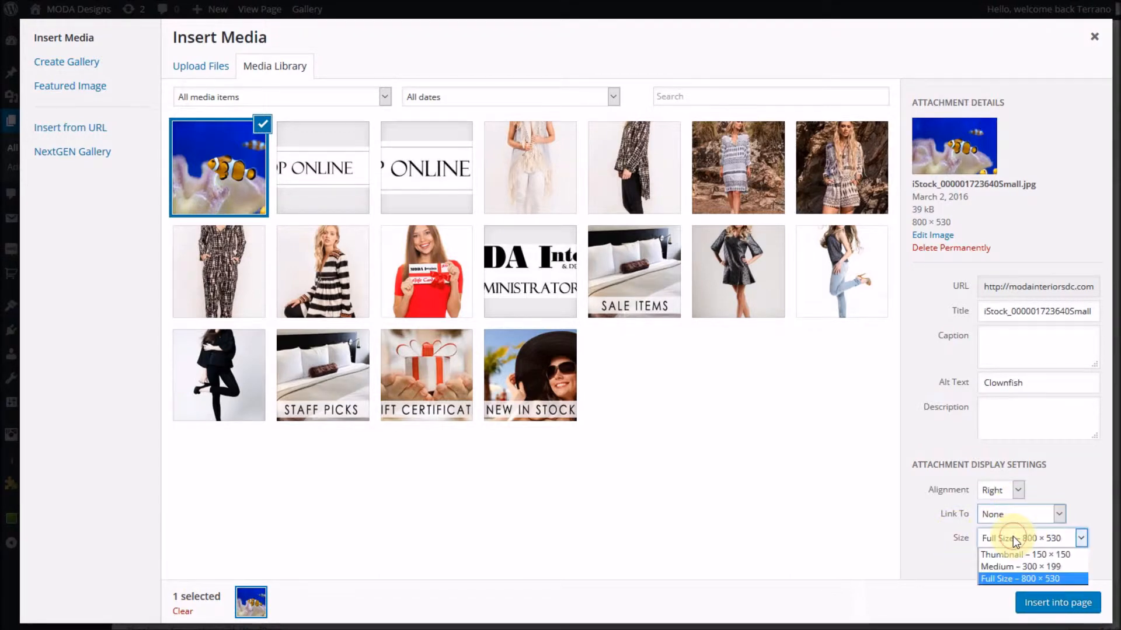
click(997, 566)
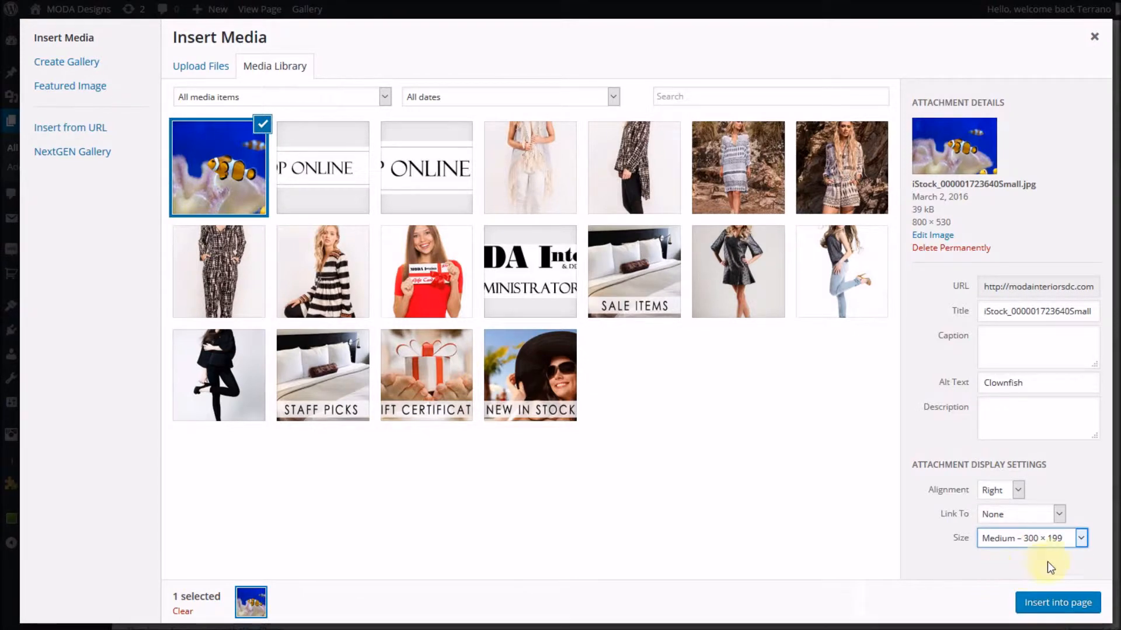
click(1059, 607)
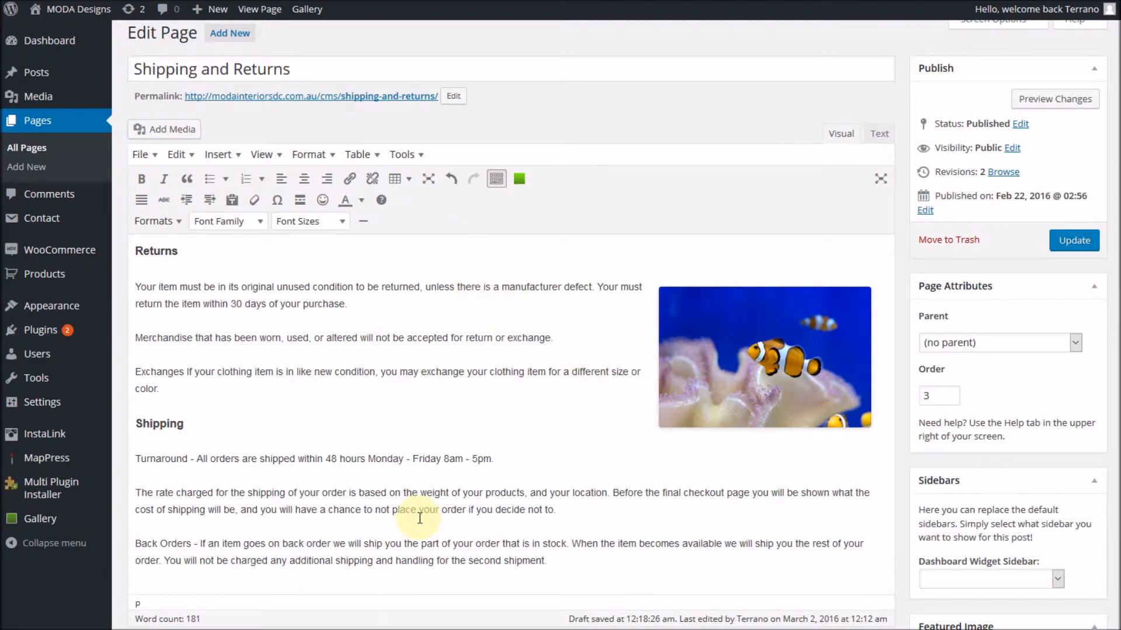
Step: Update the Shipping and Returns page, view it on the live site and return to the editor
click(1076, 244)
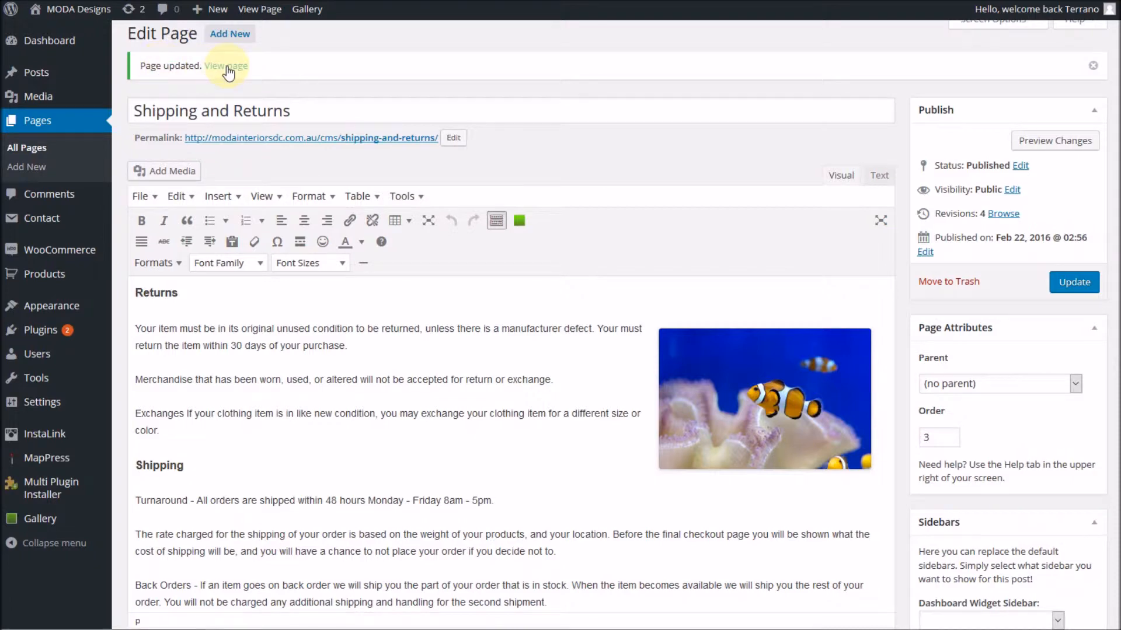
click(227, 67)
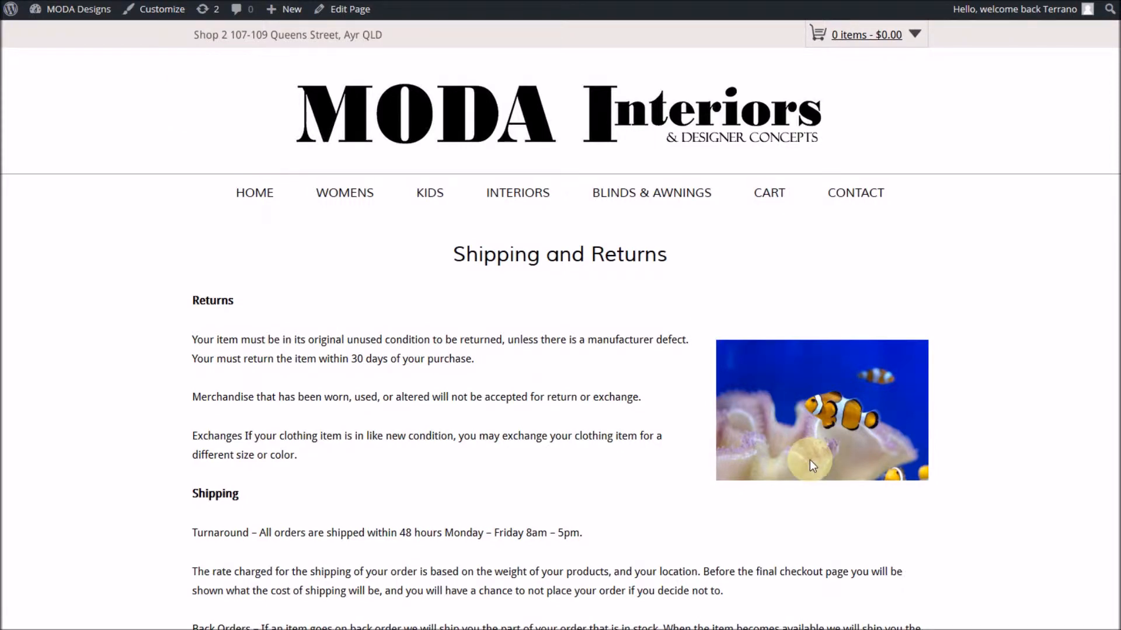
key(ctrl+shift+Tab)
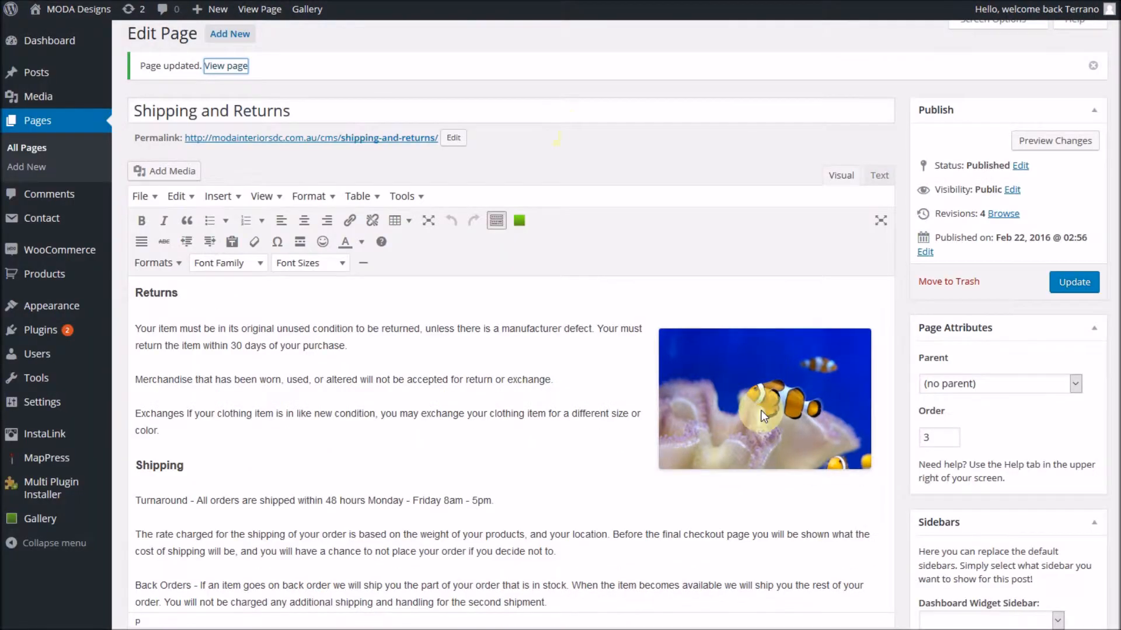
Step: Edit the inserted clownfish image's details and set a custom size with a width of 400 px
click(764, 396)
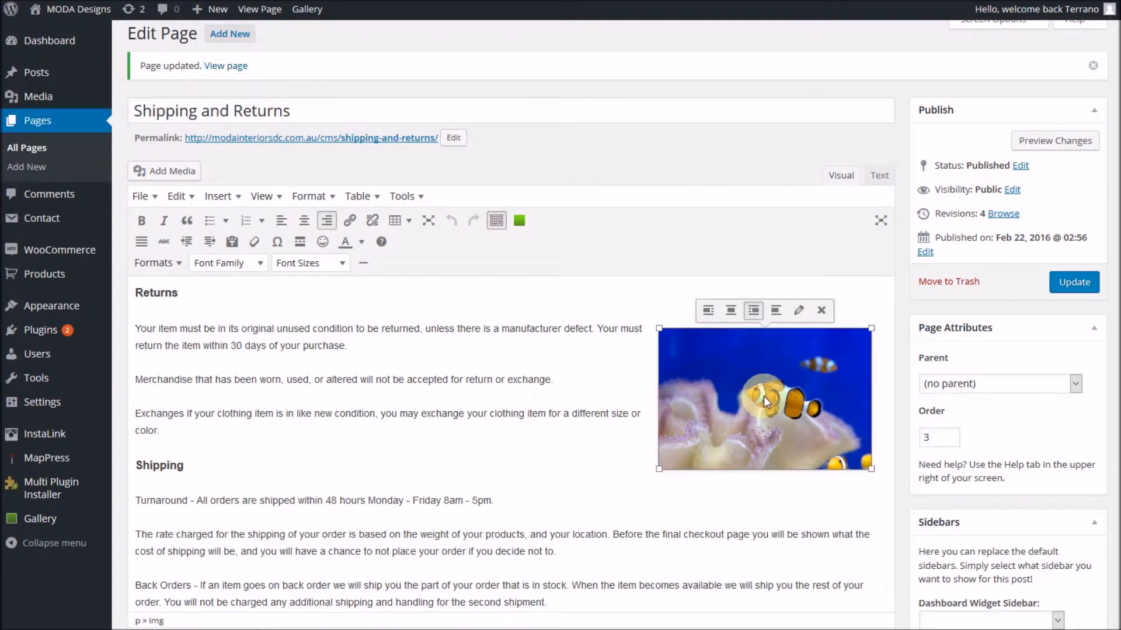
click(799, 314)
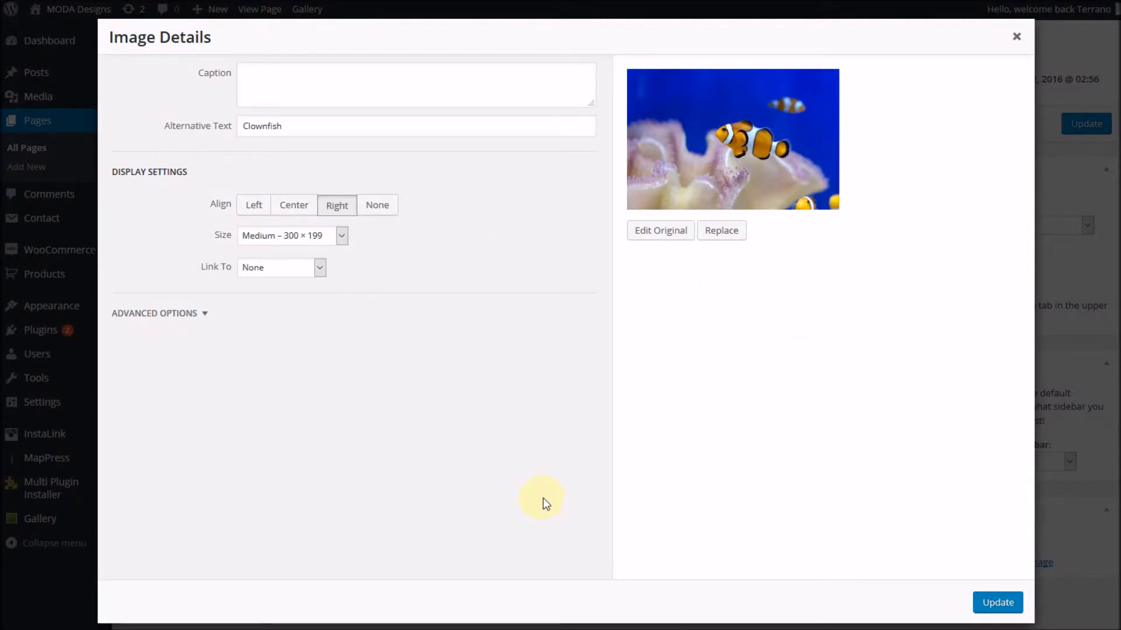
click(291, 131)
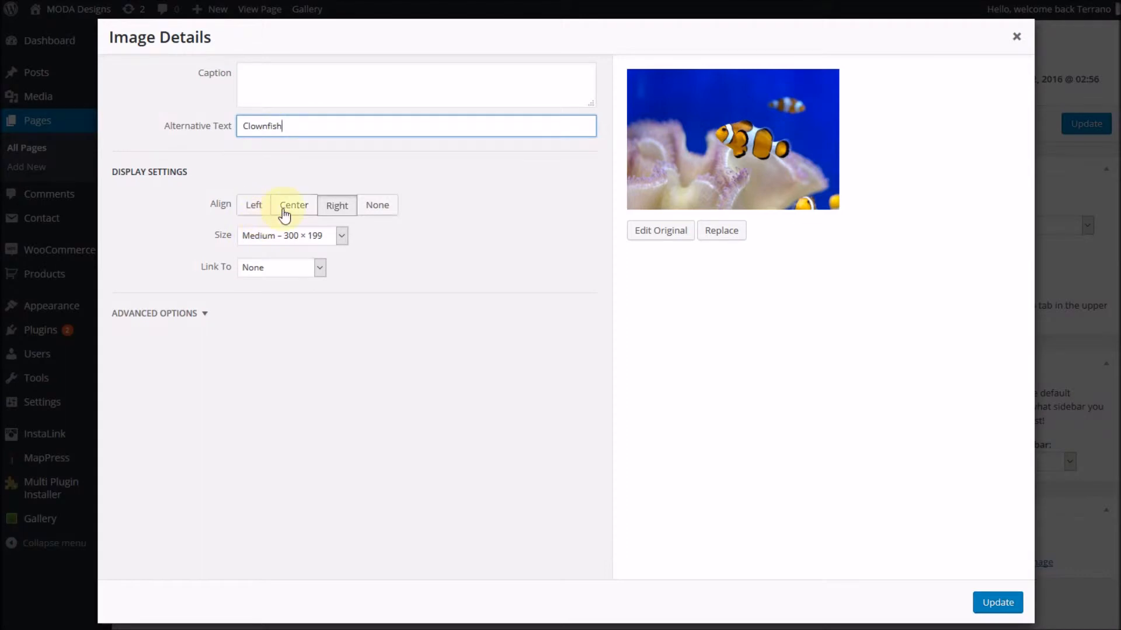
click(343, 236)
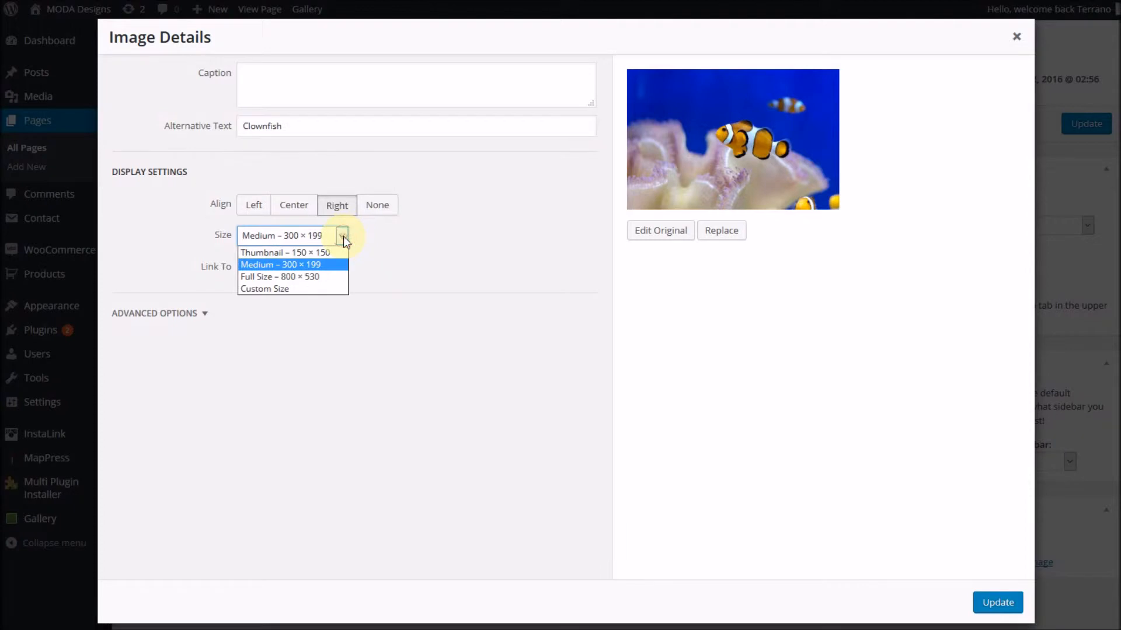
click(259, 289)
double_click(252, 276)
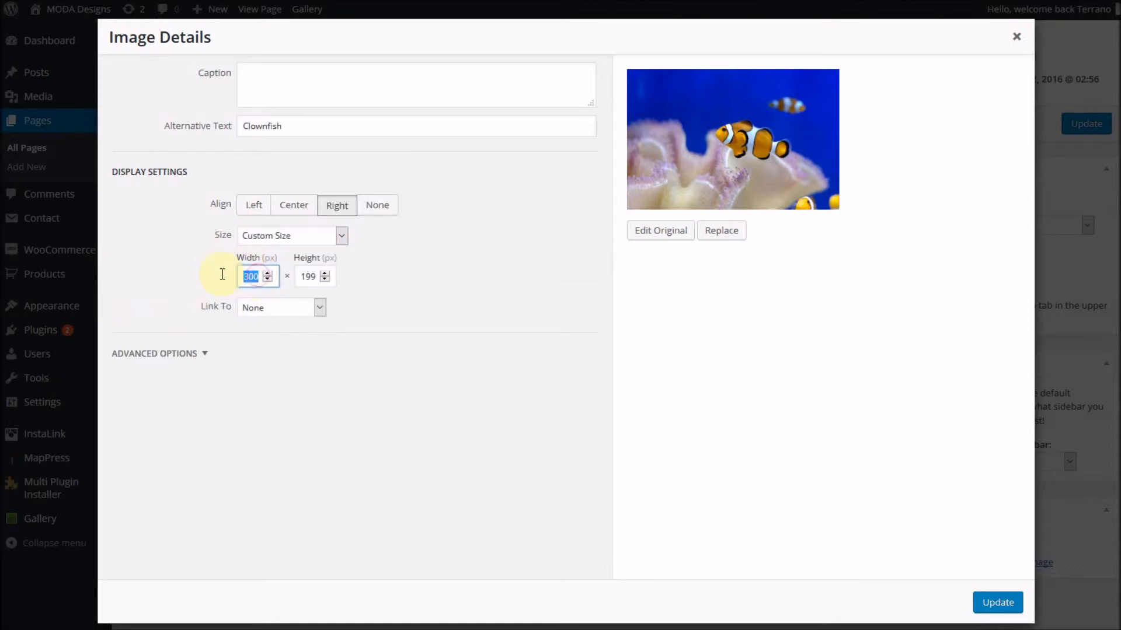
text(400)
Step: Keep the image's link set to None, apply the image details and update the page
click(320, 308)
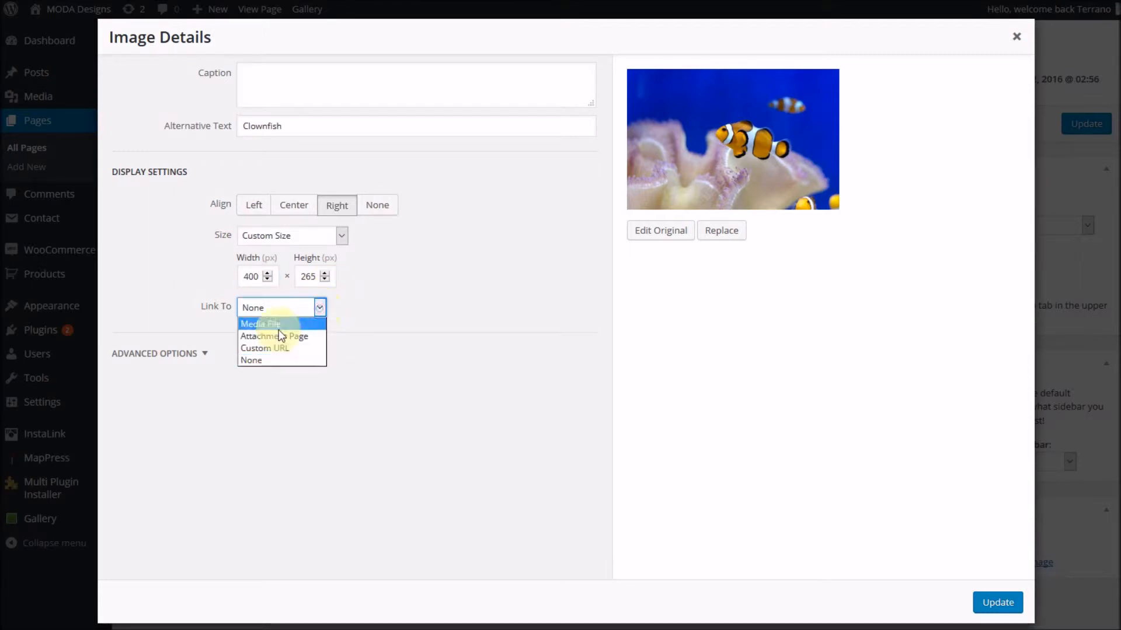
click(257, 361)
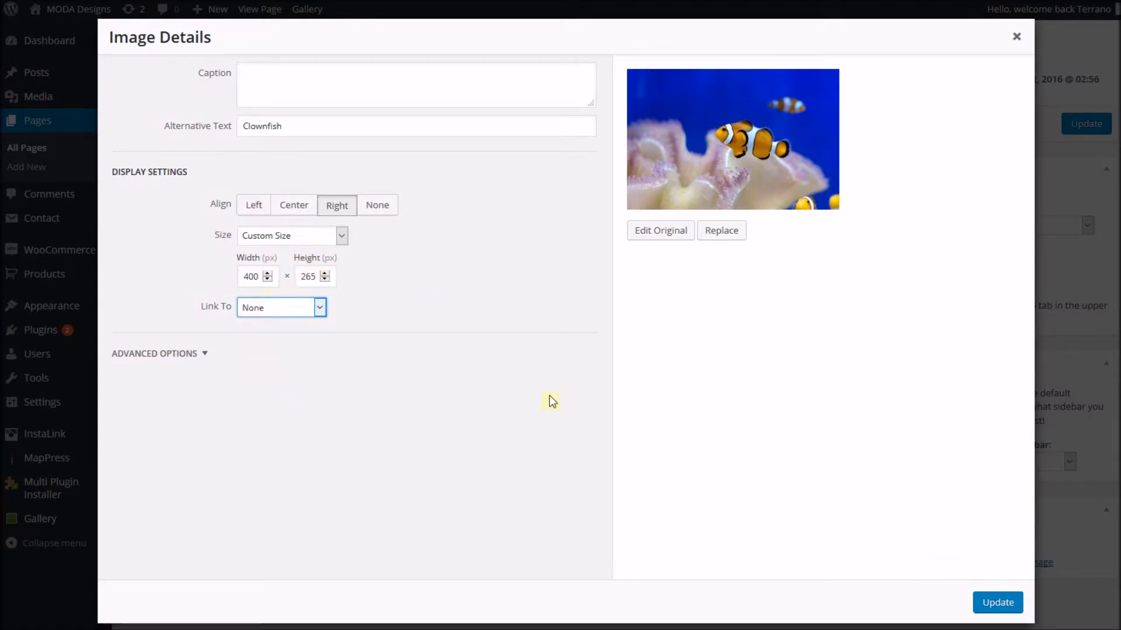
click(997, 602)
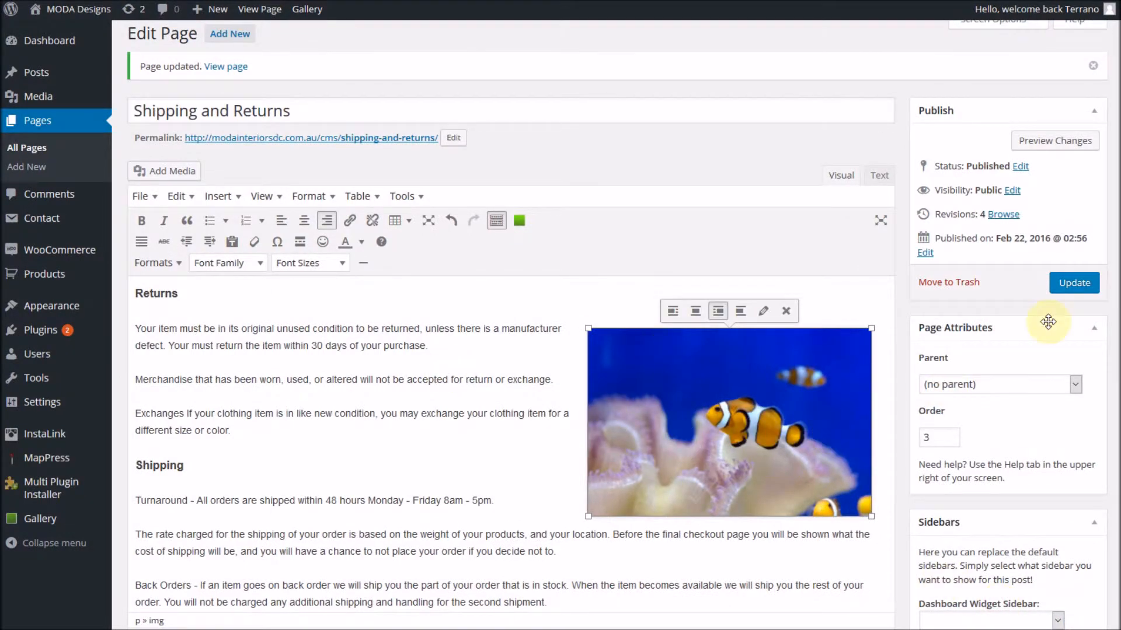
click(1074, 284)
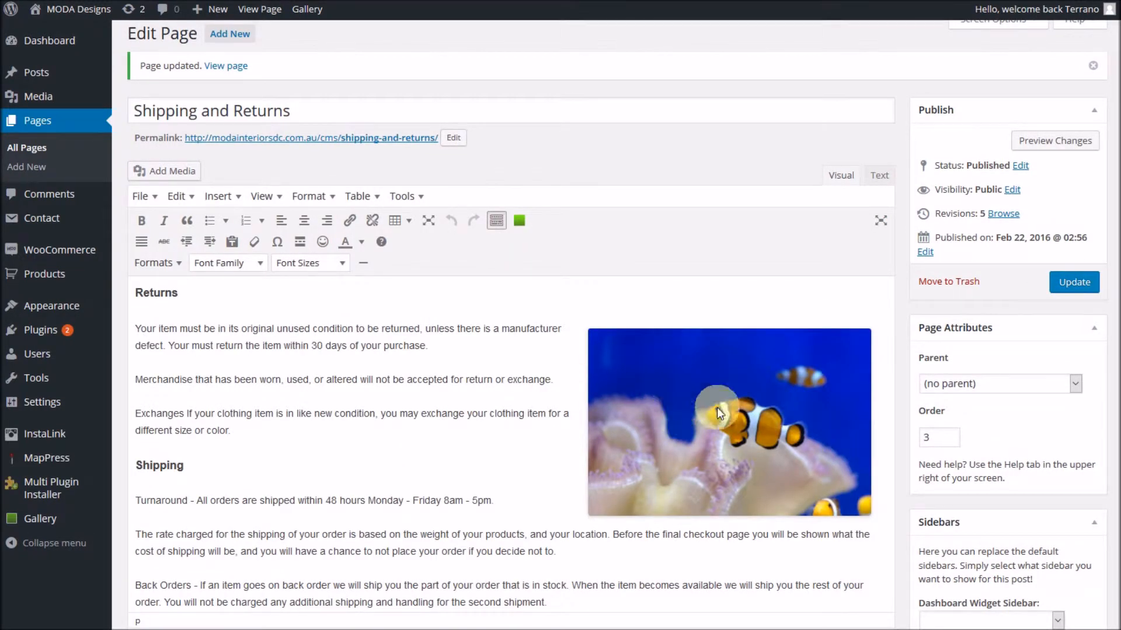
Step: Delete the clownfish image from the page content
click(750, 400)
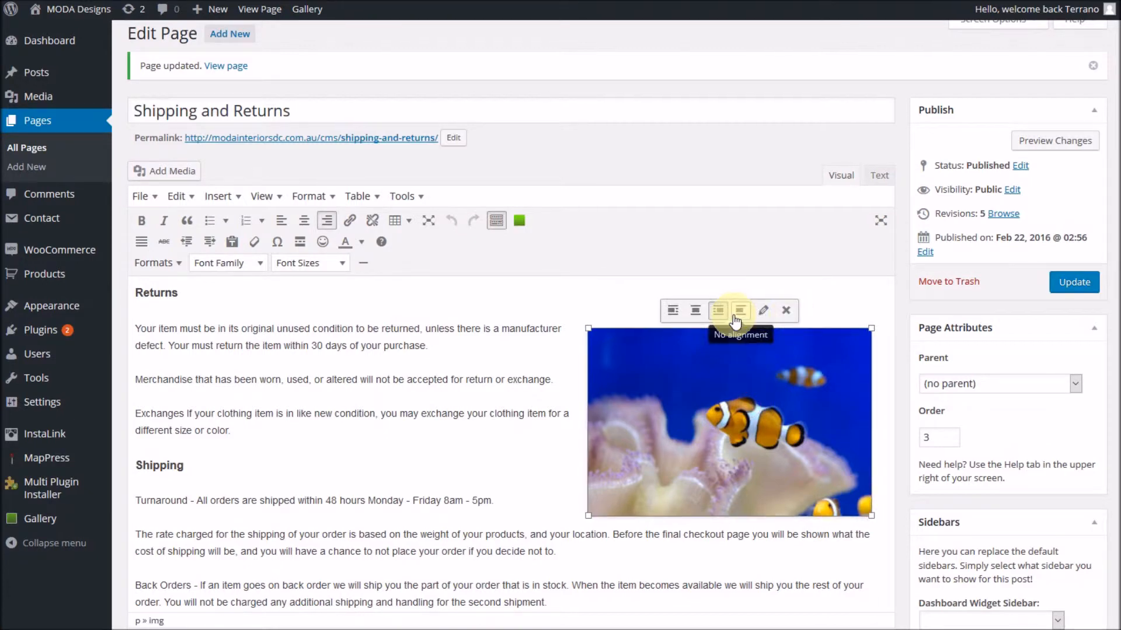
click(786, 319)
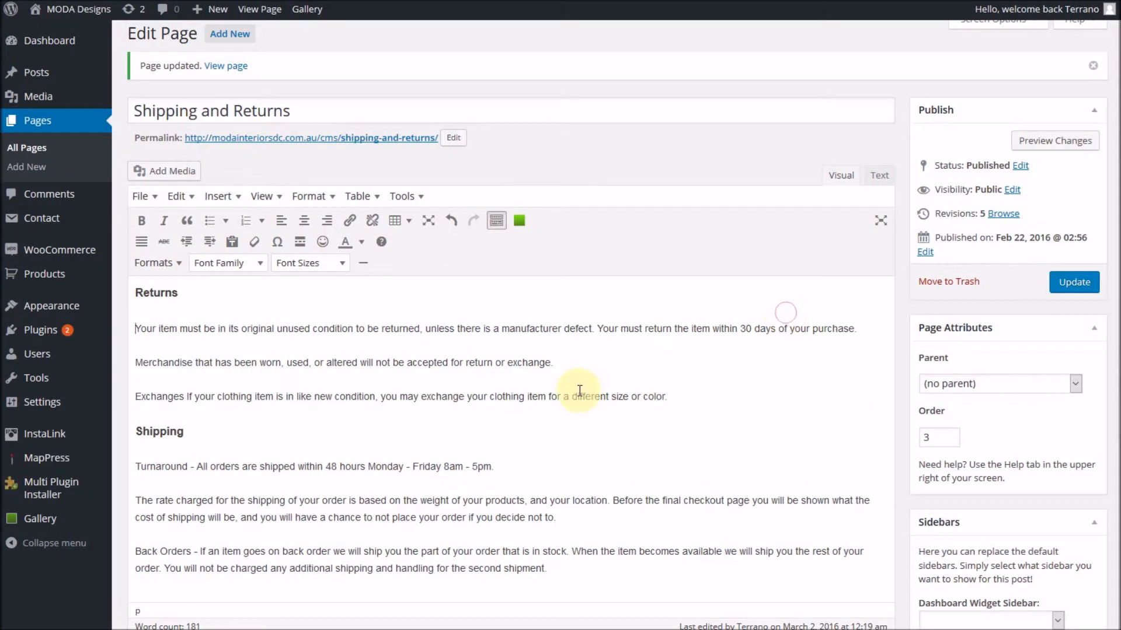
Step: Add an empty paragraph below the merchandise sentence and upload the PDF "Seven Days to Kickstart your Website" from the PDF Uploads folder in training_files
click(567, 363)
key(Return)
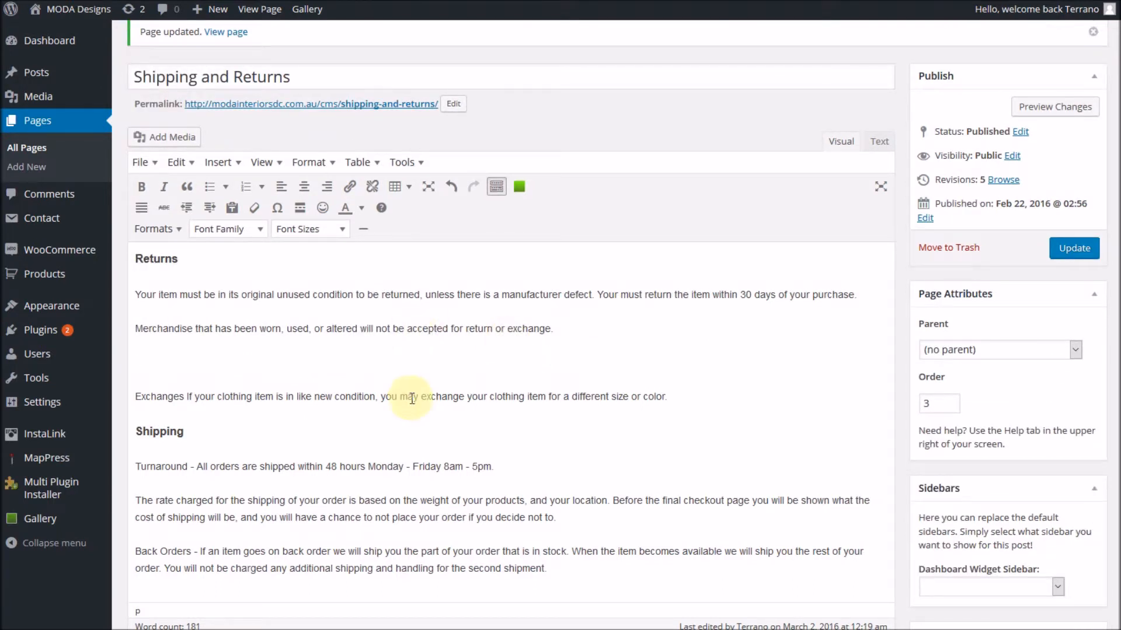
click(161, 137)
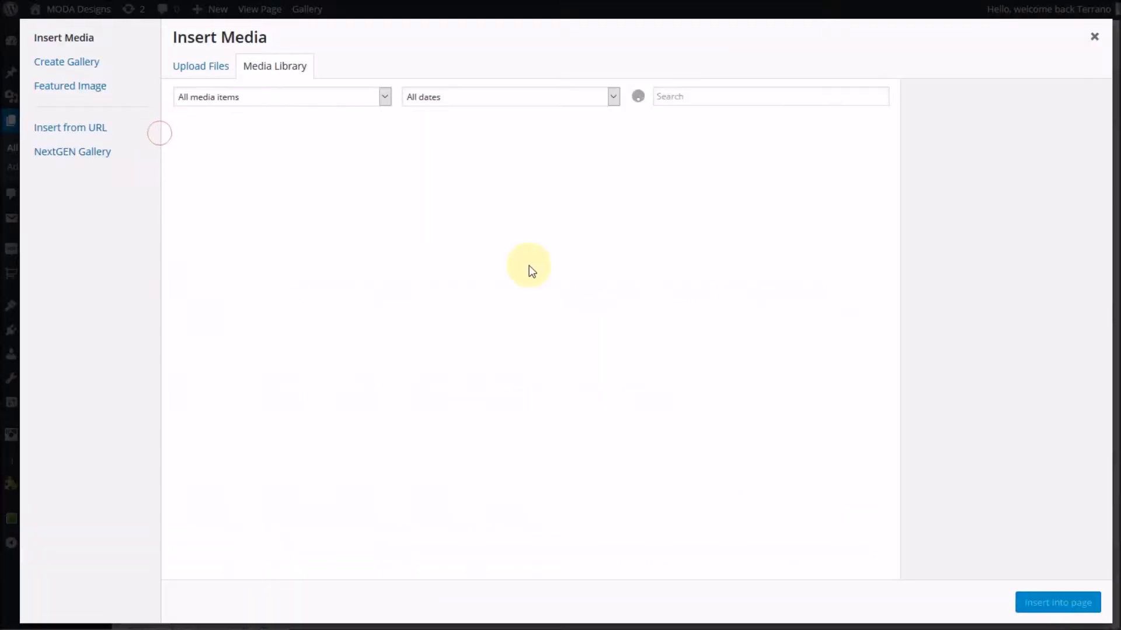
click(200, 67)
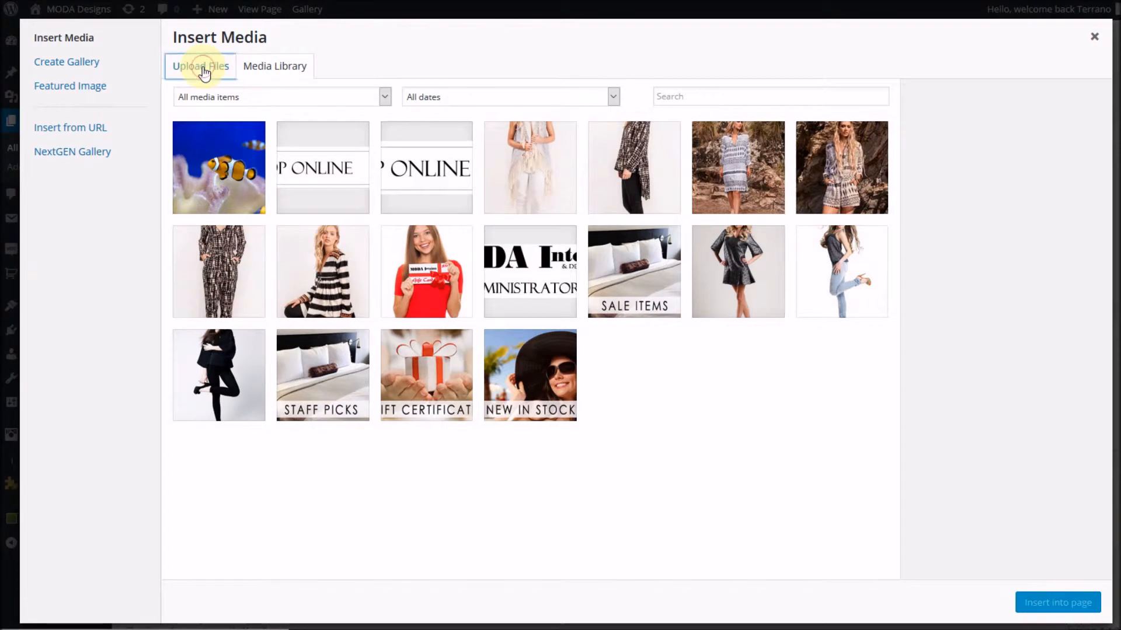
click(642, 304)
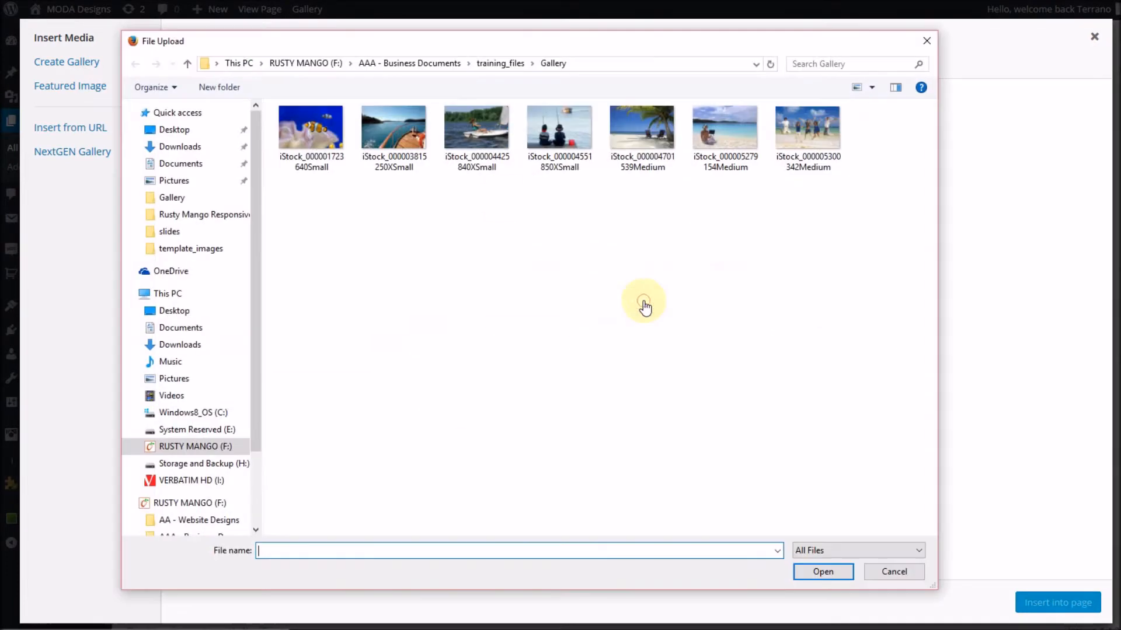
click(494, 63)
click(338, 178)
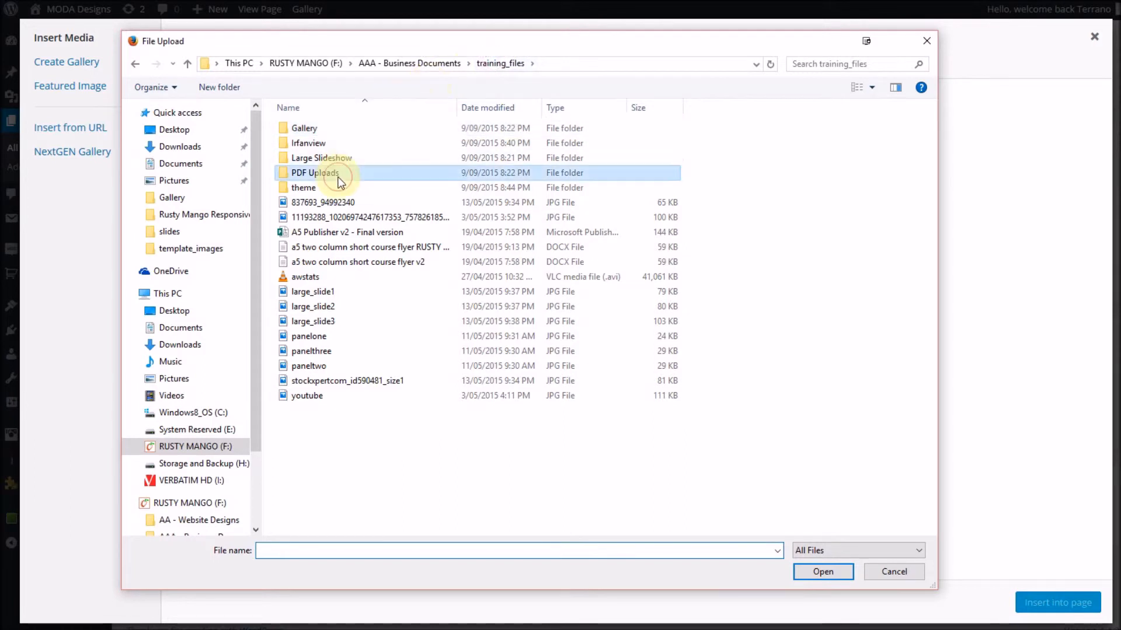
double_click(340, 175)
click(336, 128)
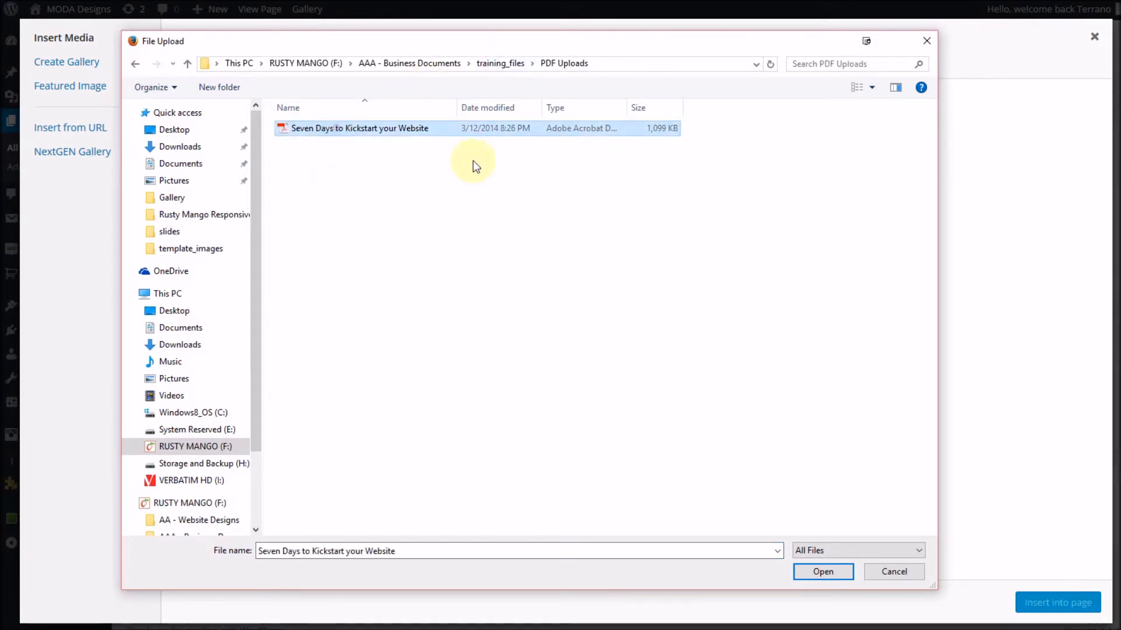
click(825, 574)
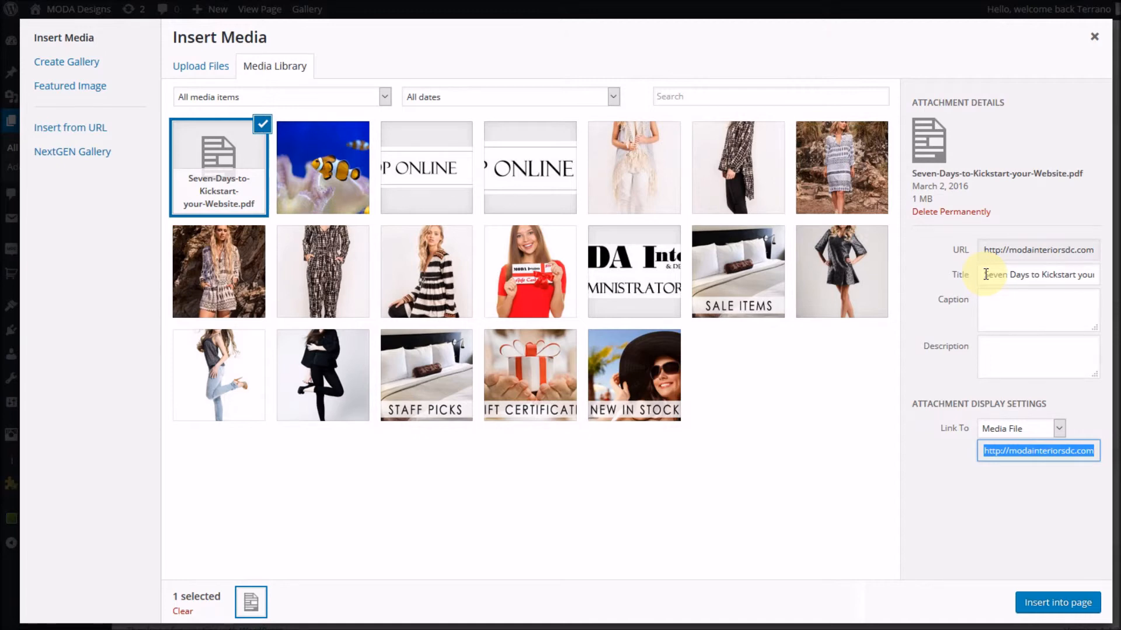
Step: Add "Click here to download" in front of the uploaded PDF's existing title
click(985, 274)
drag(986, 275, 929, 269)
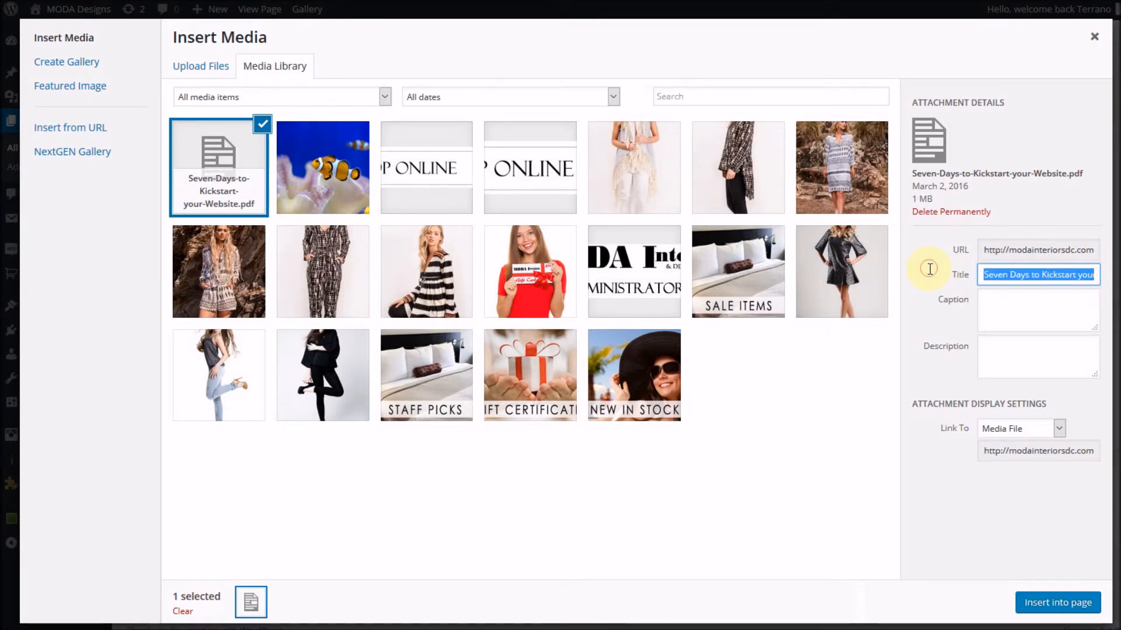
key(Left)
text(Click her)
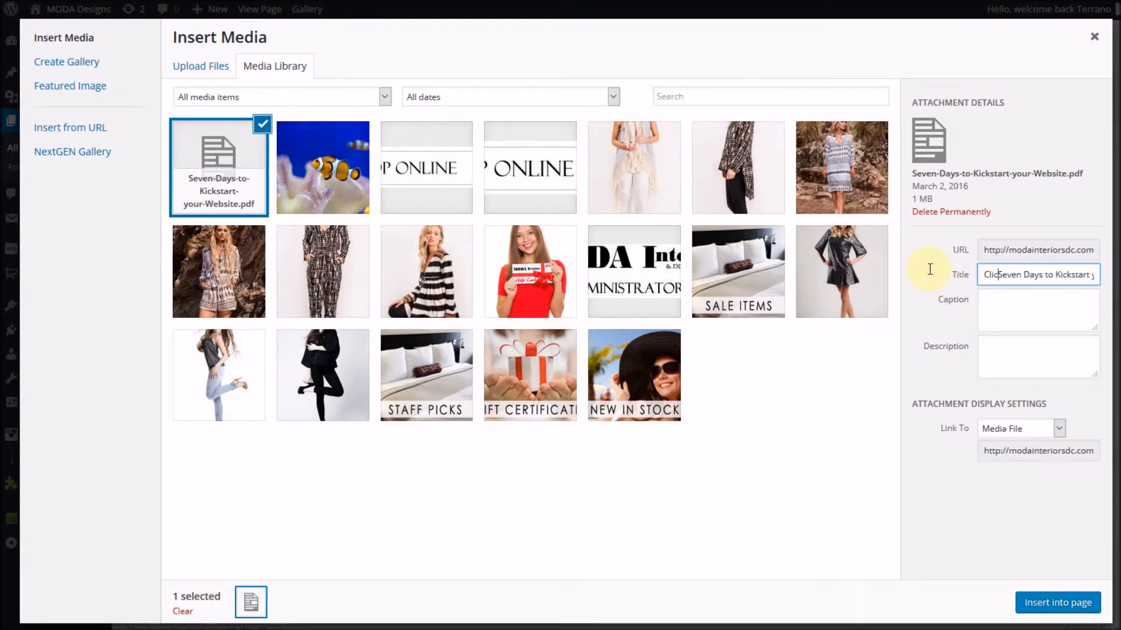
text(e to downloa)
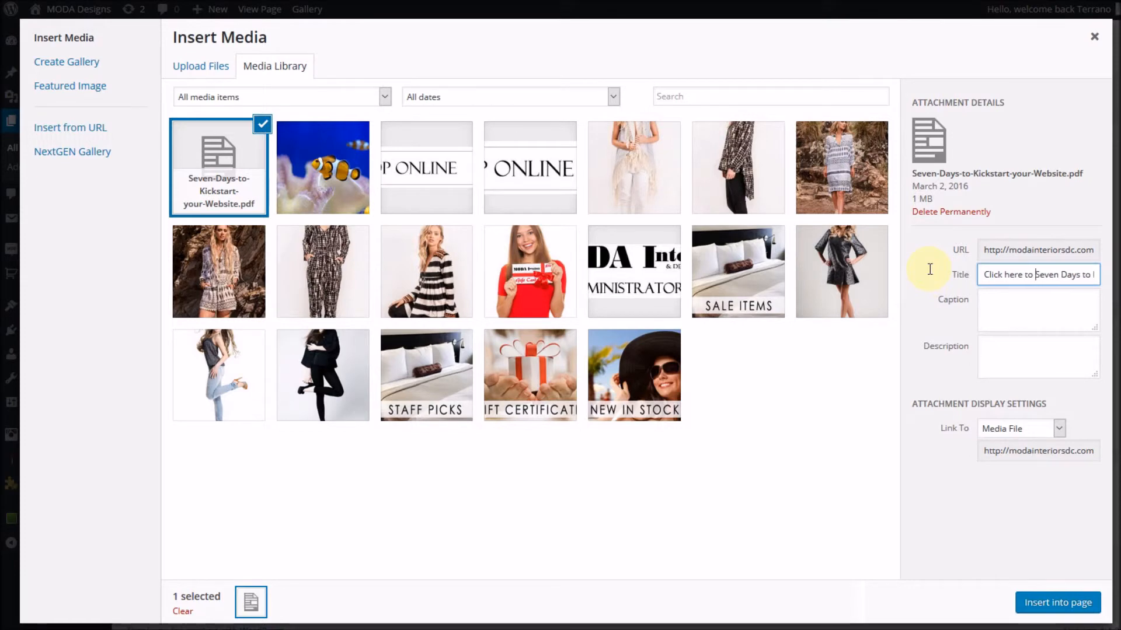
text(d)
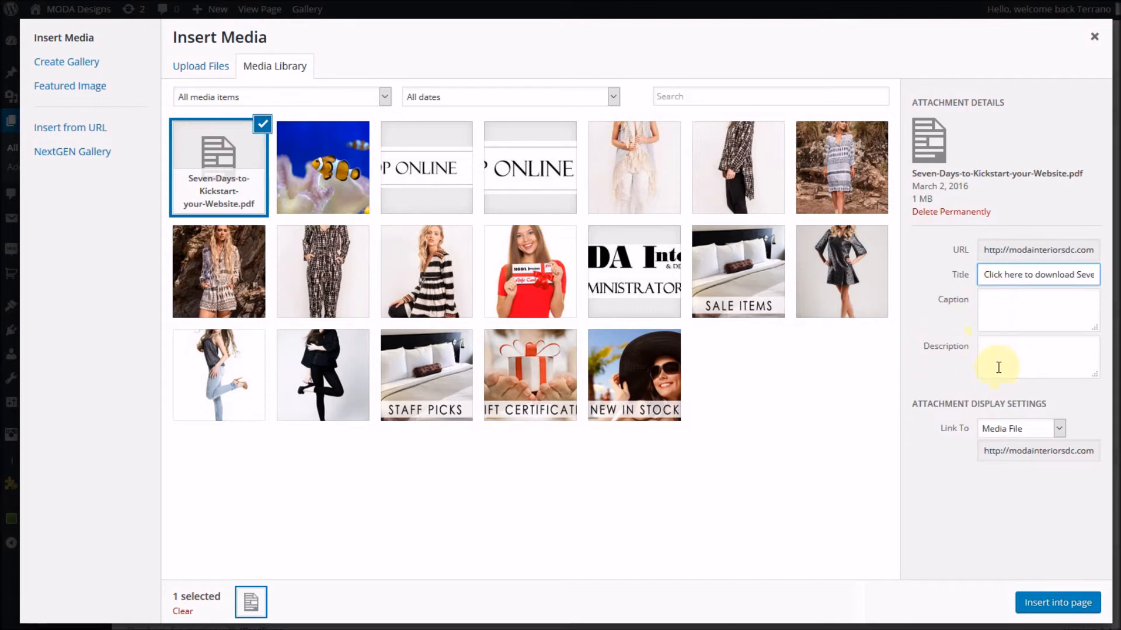
Step: Keep the PDF attachment linked to Media File and insert it into the page
click(1018, 431)
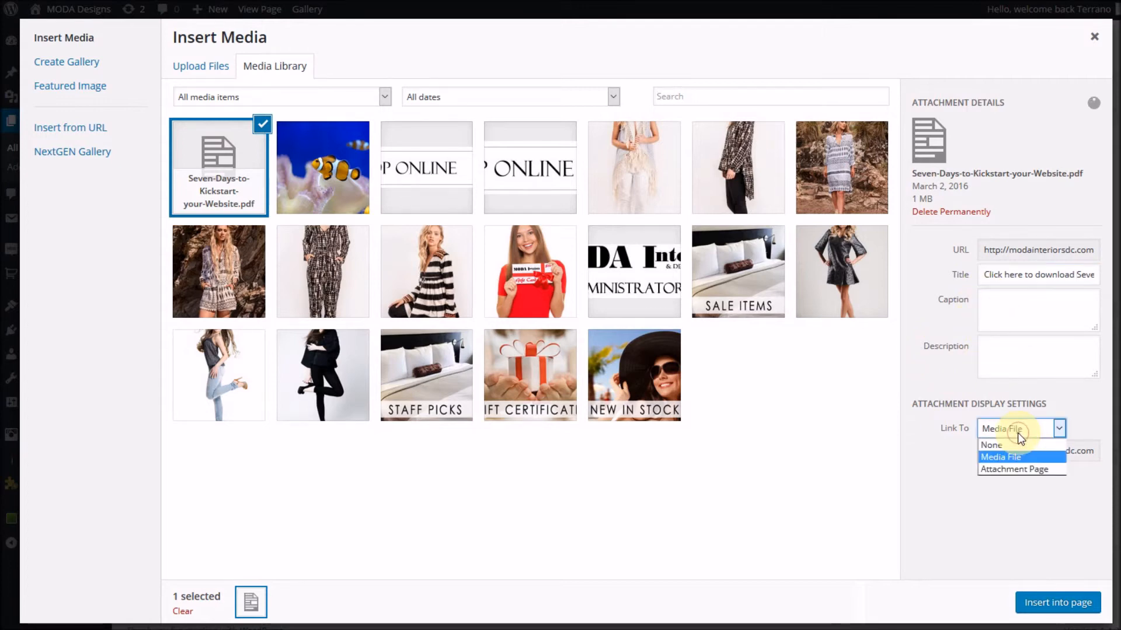
click(990, 456)
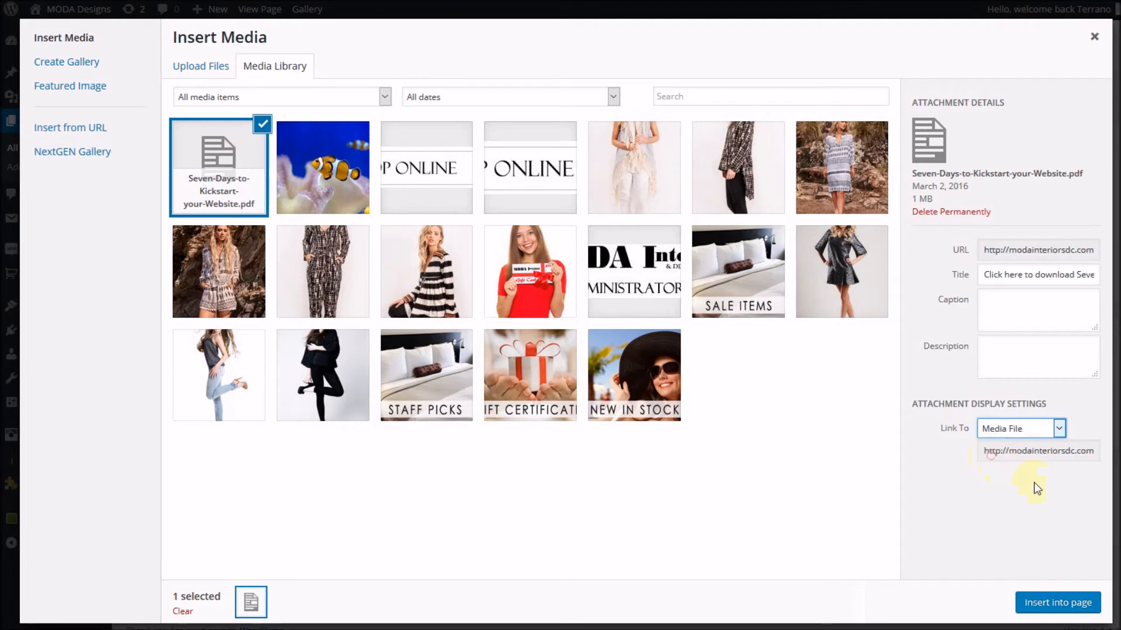
click(1070, 607)
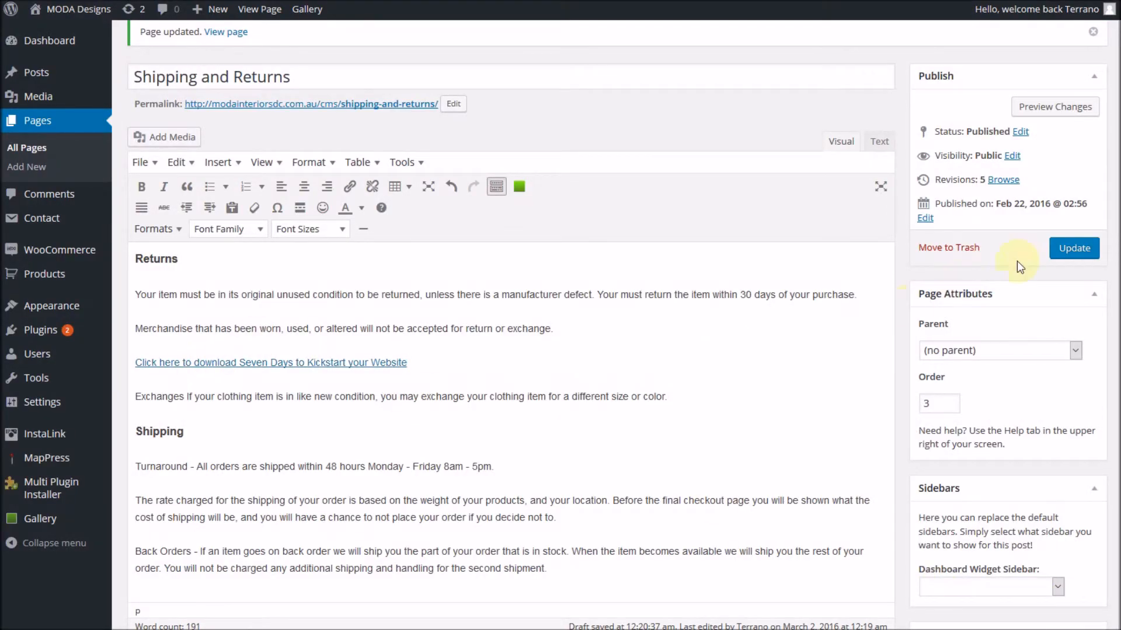
Step: Update the page, test the PDF download link on the live site and return to the editor
click(1076, 253)
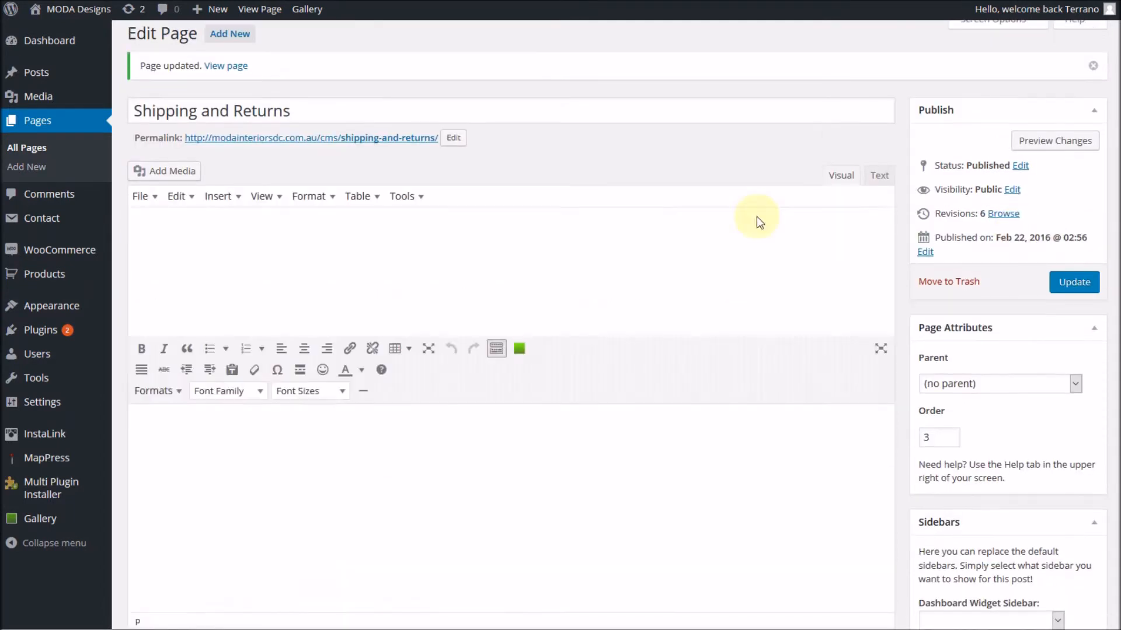
click(238, 66)
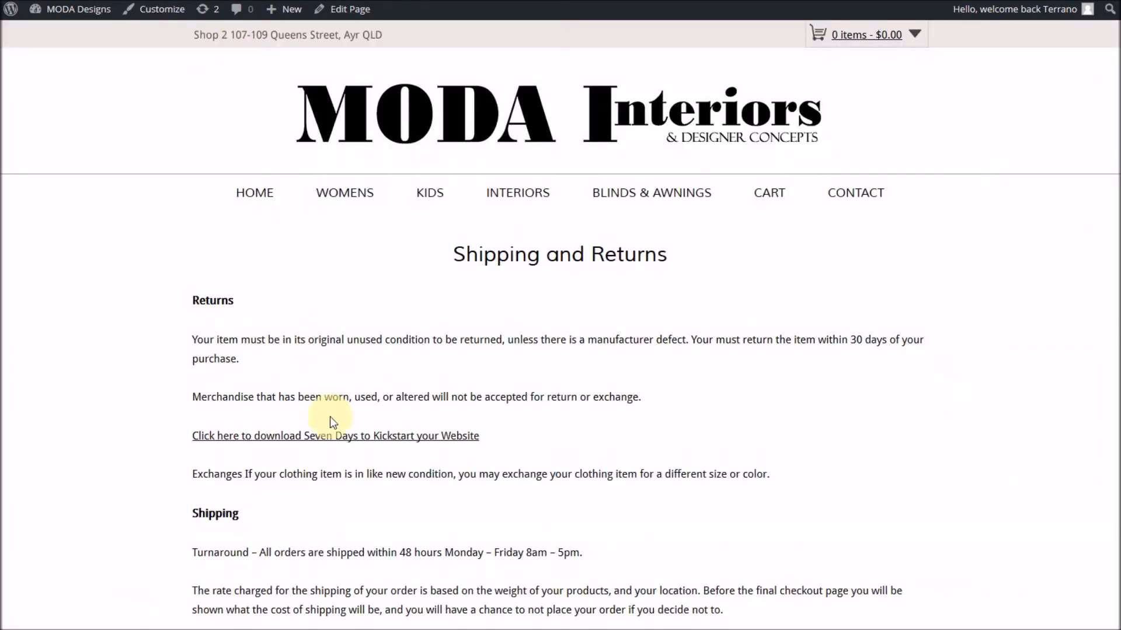
click(311, 436)
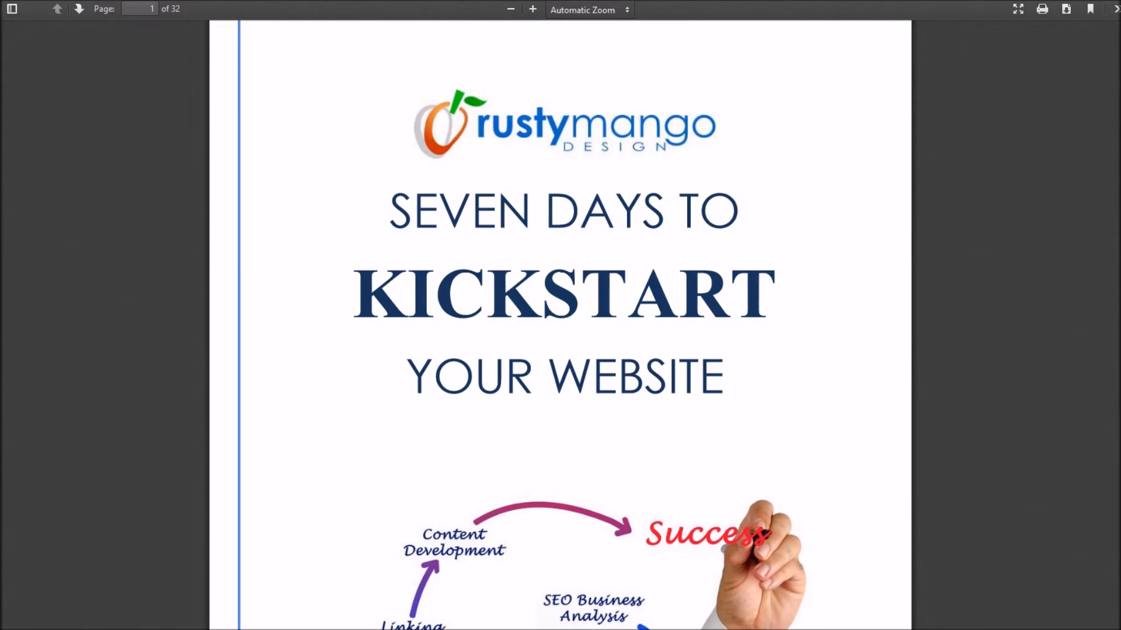
key(alt+Left)
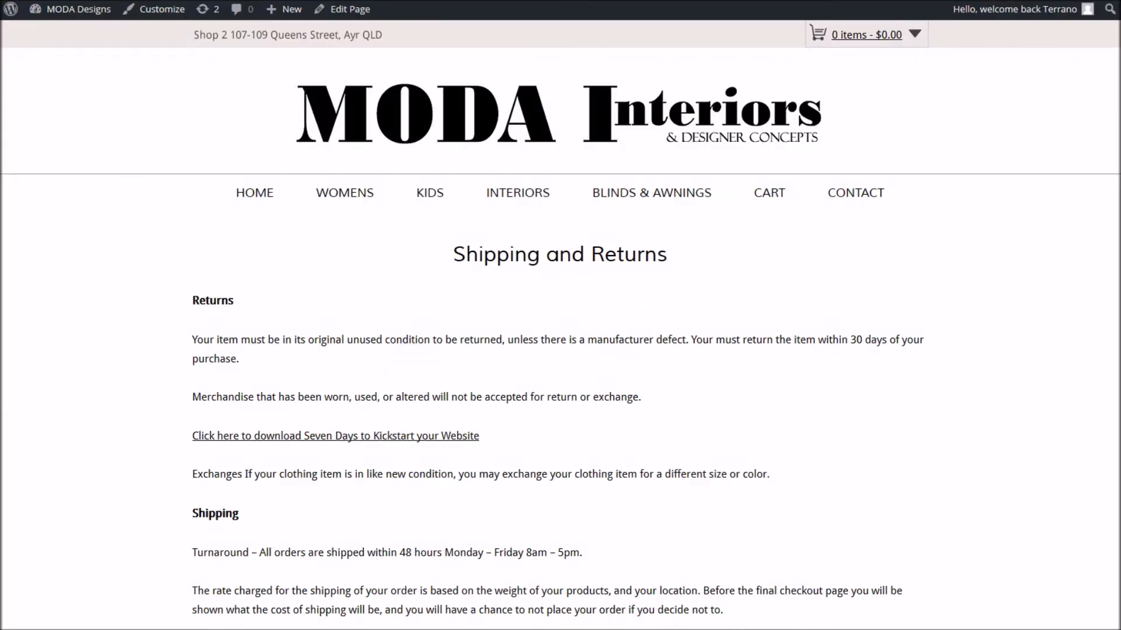
key(alt+Left)
Step: Unlink and delete the "Click here to download Seven Days to Kickstart your Website" line with its empty paragraph, and update the page
drag(428, 395, 135, 397)
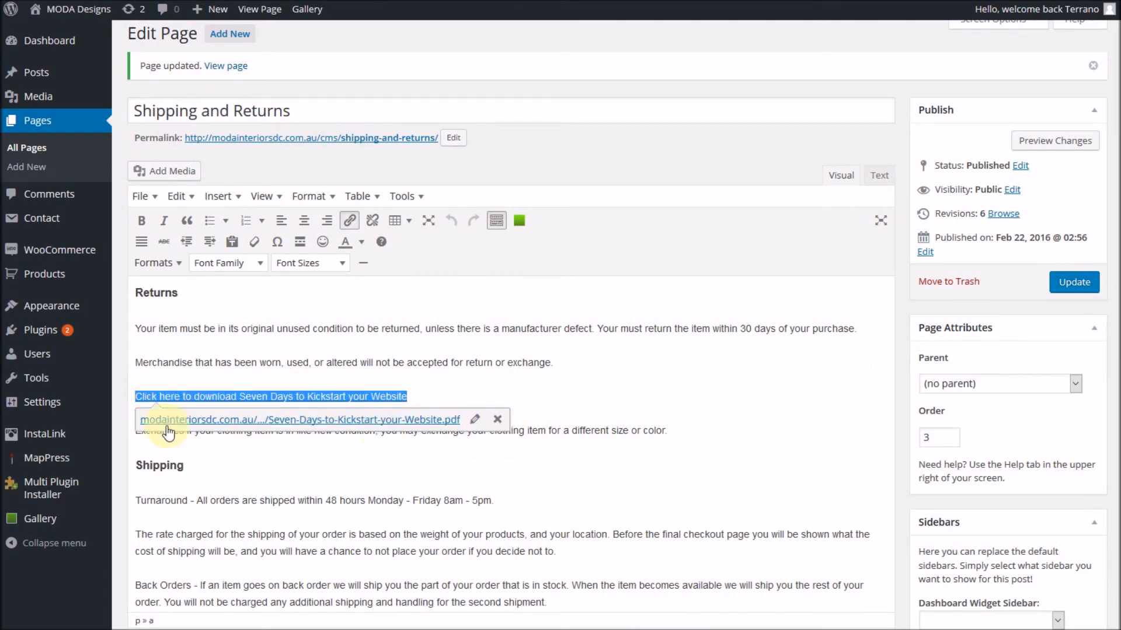
click(496, 423)
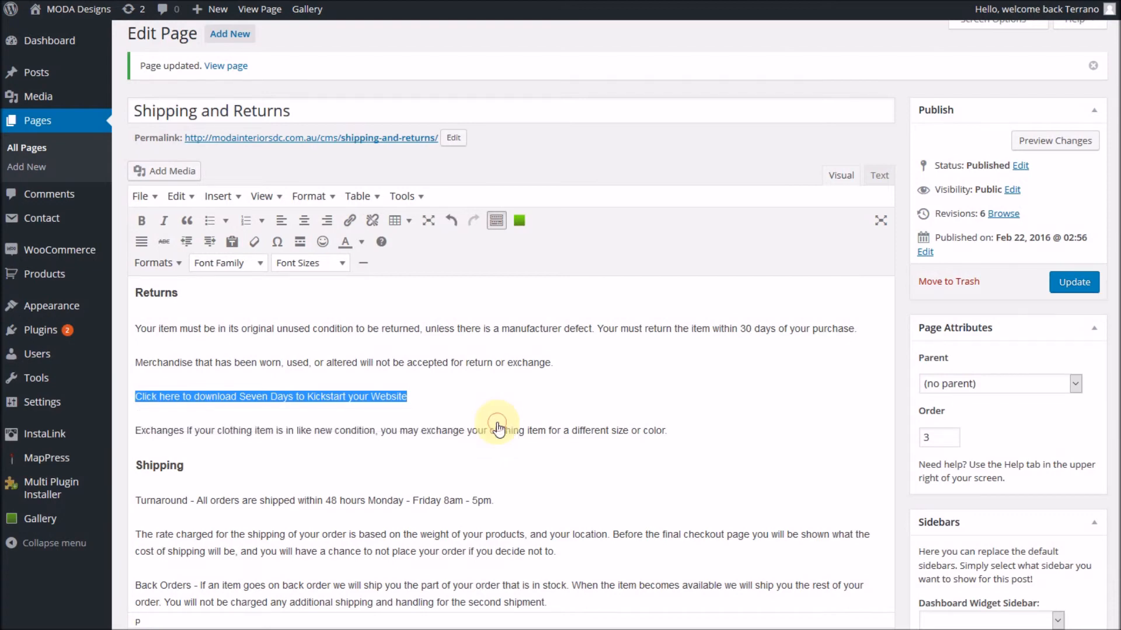
drag(445, 394, 128, 394)
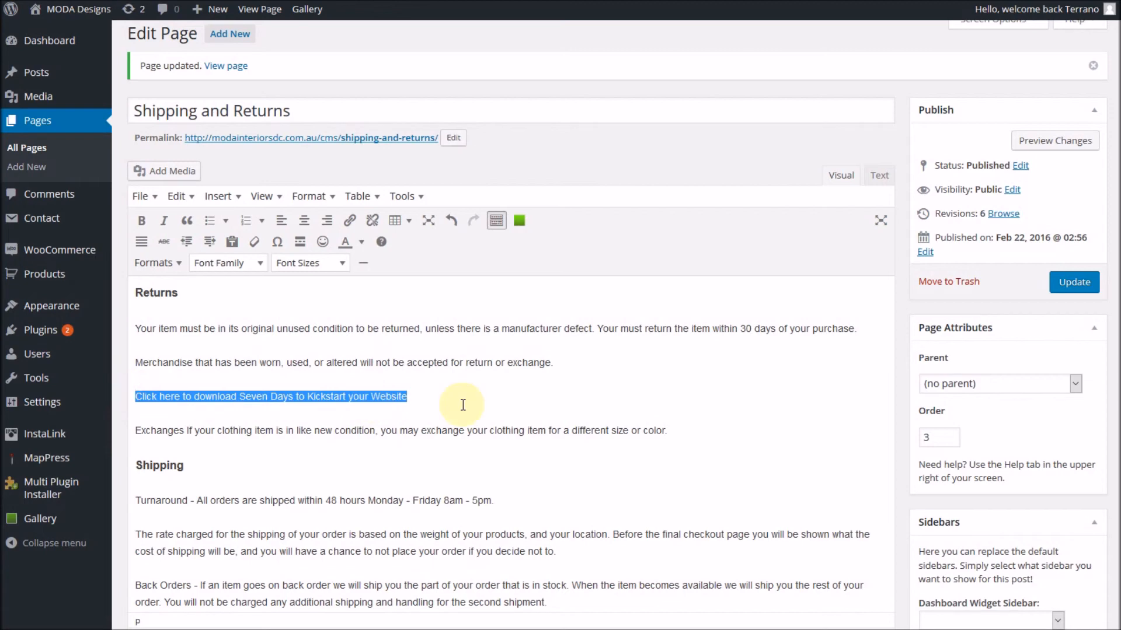
key(BackSpace)
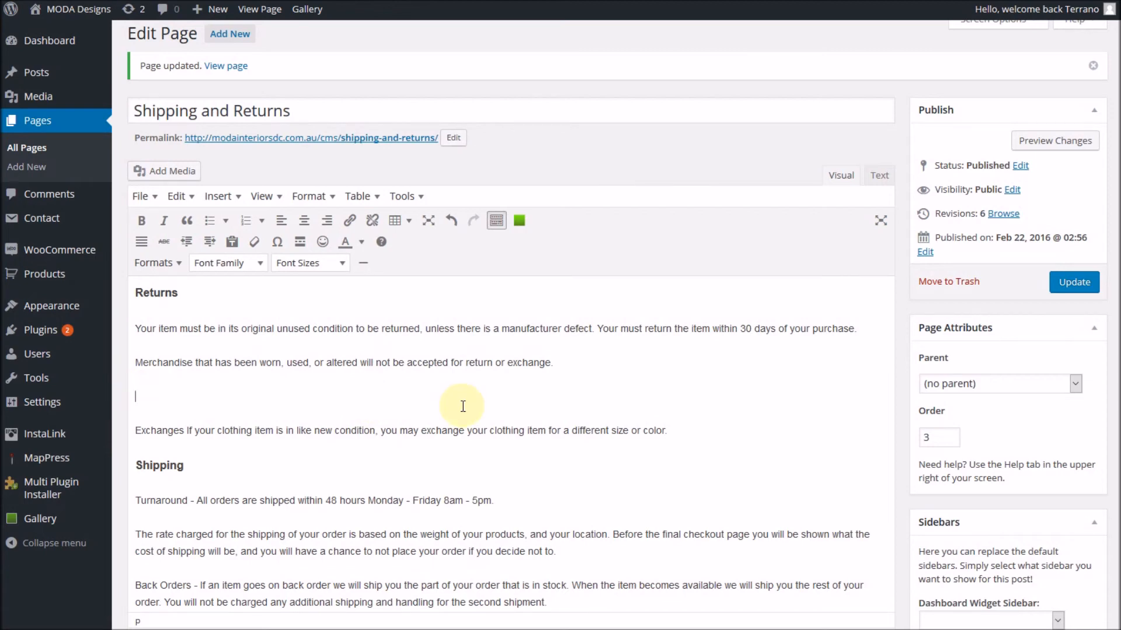
key(BackSpace)
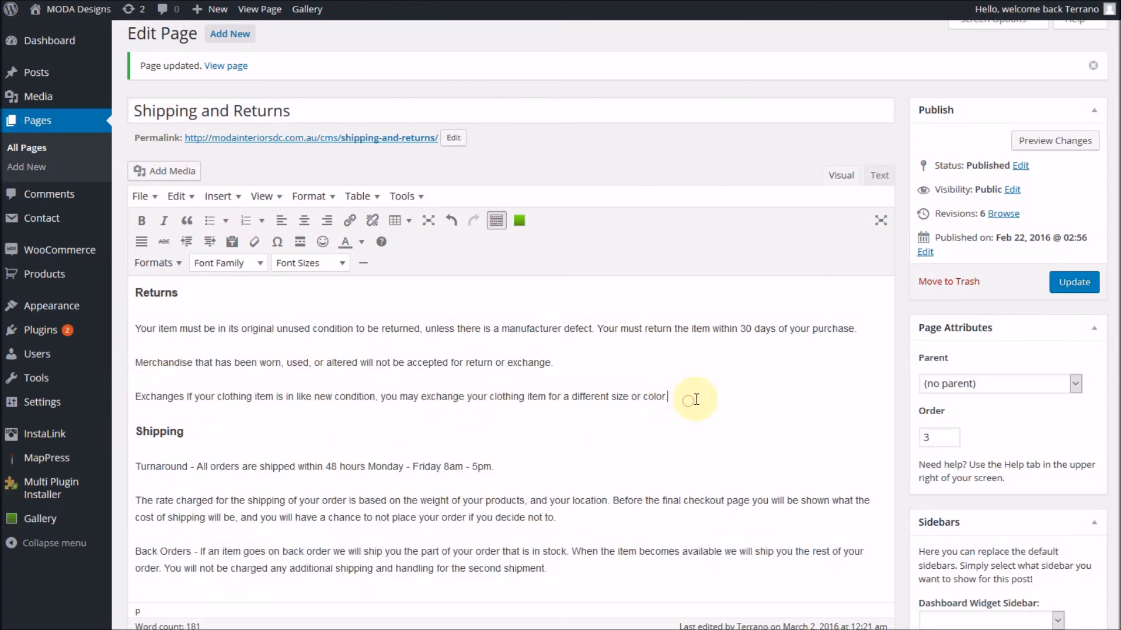
click(1079, 287)
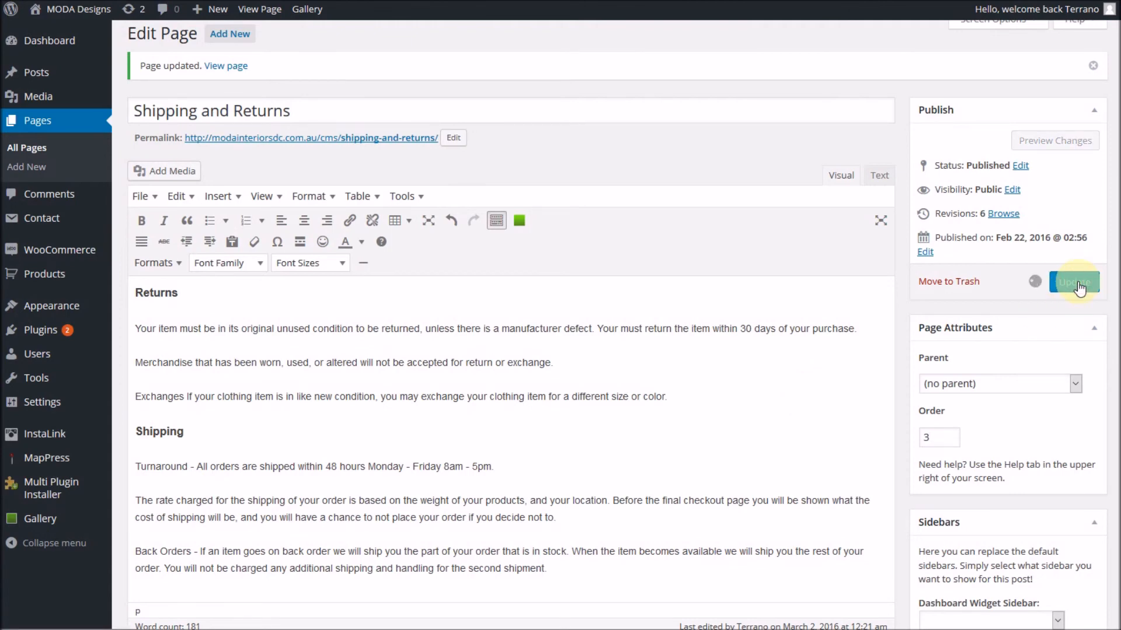